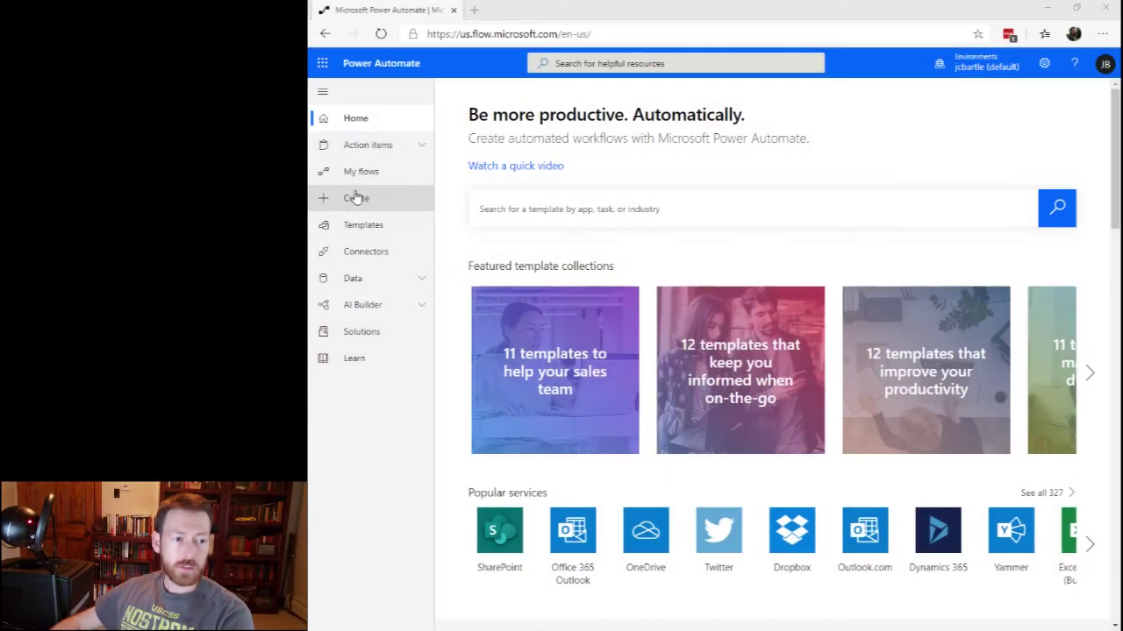
- Create an instant flow named "True / False Test" that uses the "Manually trigger a flow" trigger
click(355, 196)
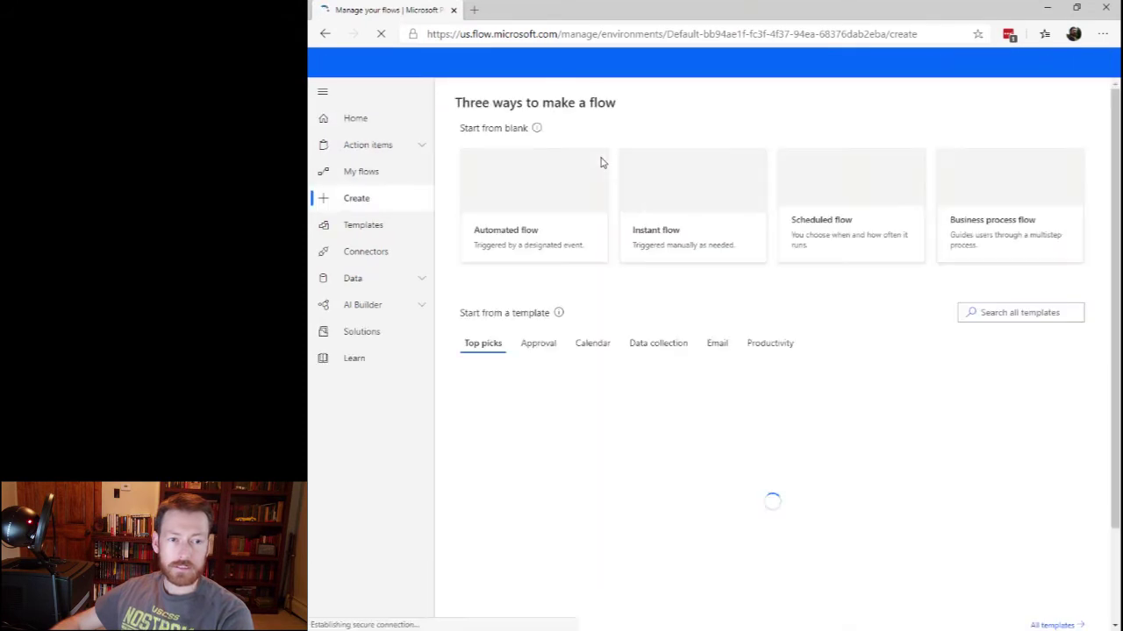
click(693, 184)
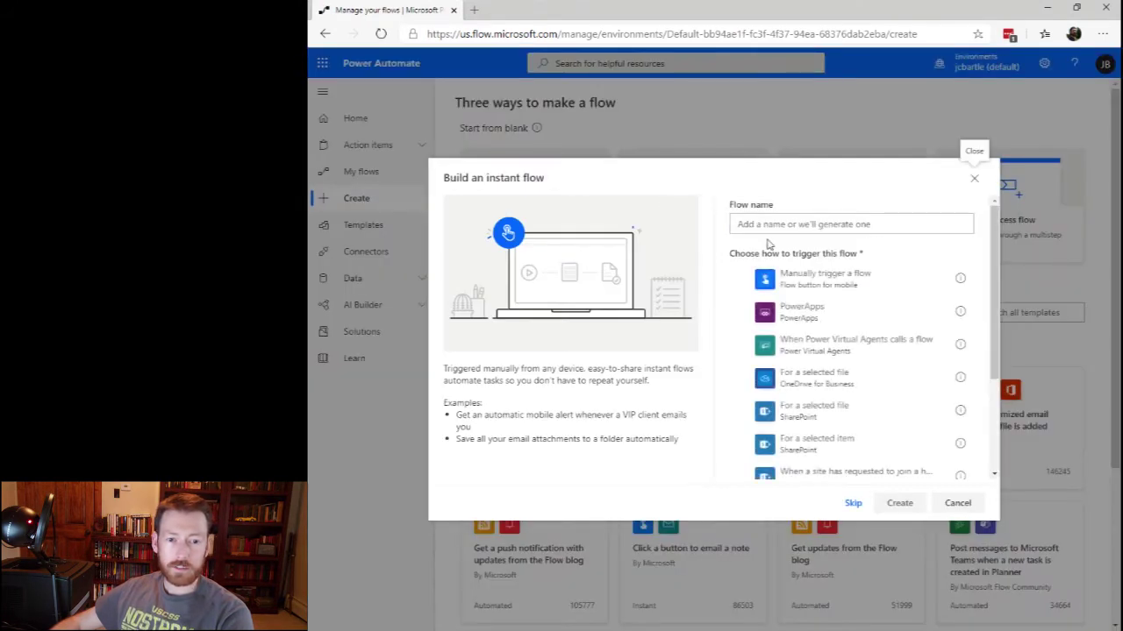
text(True /)
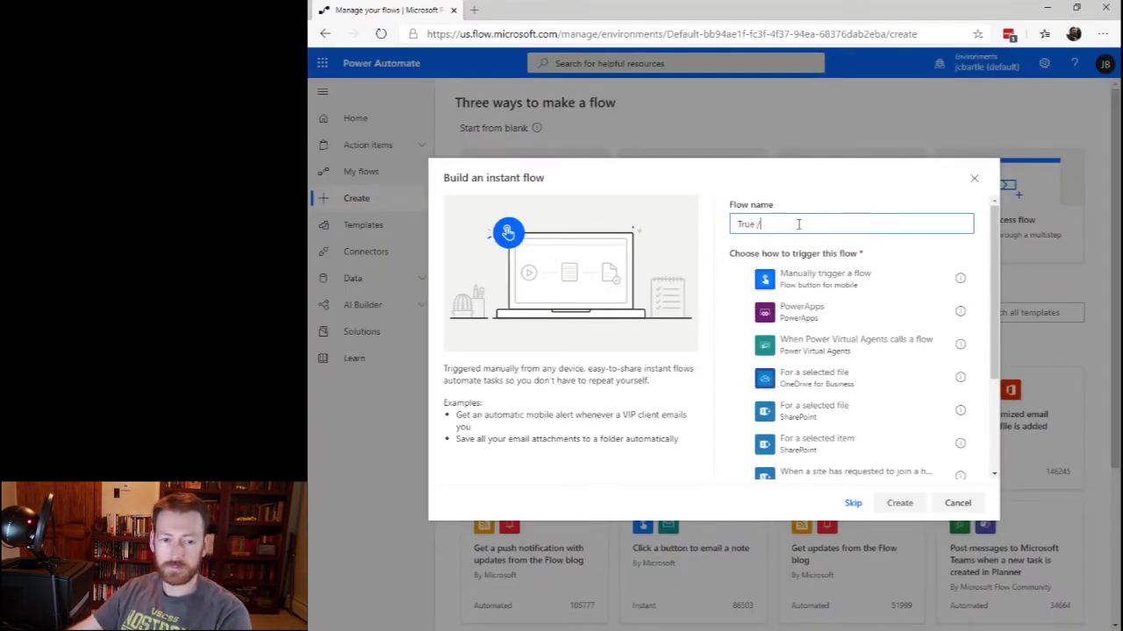
text( False Test)
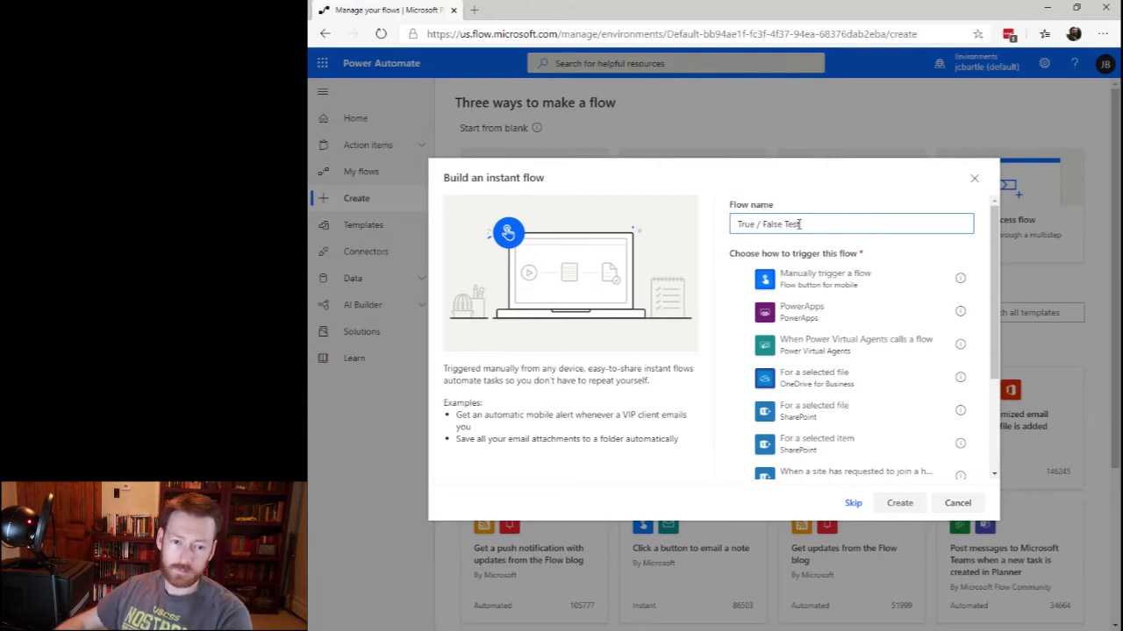
click(833, 279)
click(899, 503)
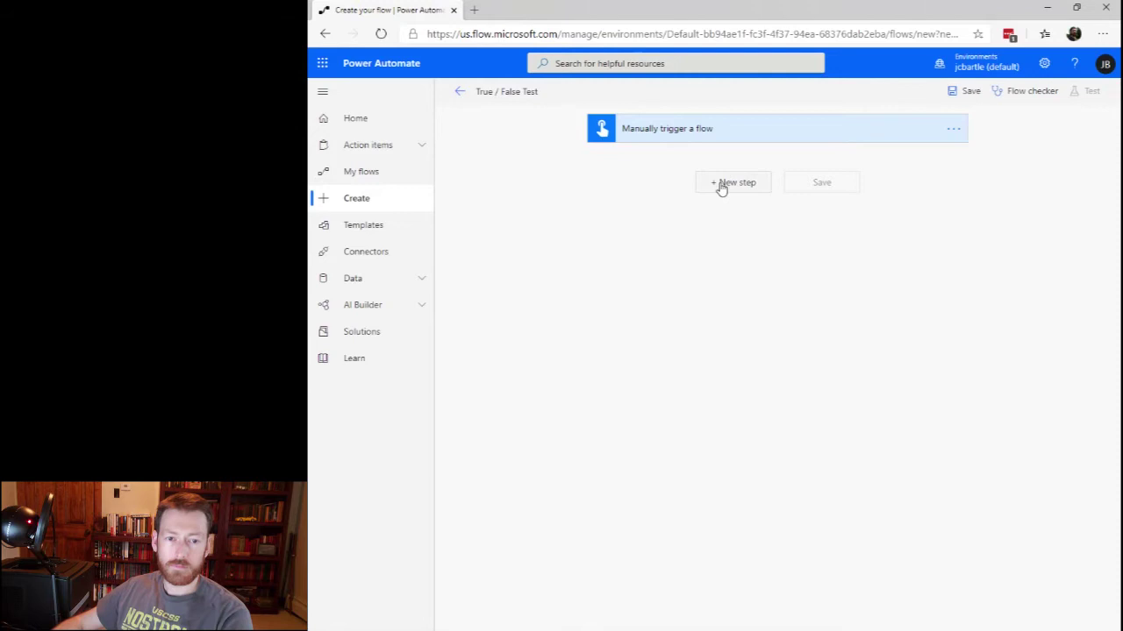
- Add an Initialize variable action below the trigger and define a variable named StringCondition of type String
click(721, 188)
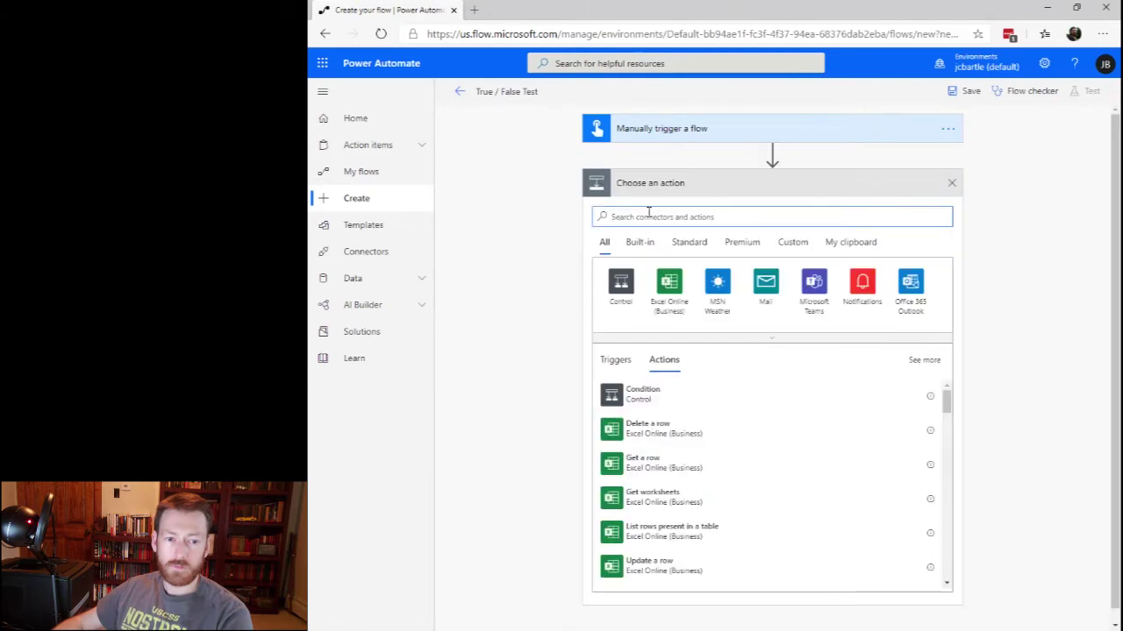
text(init)
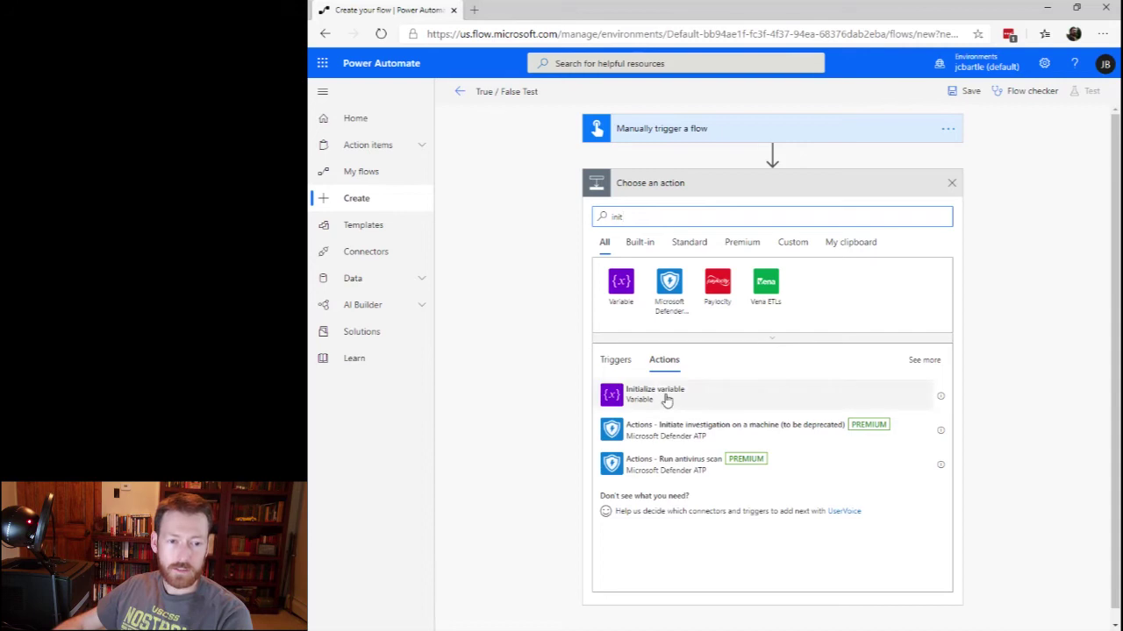
click(664, 397)
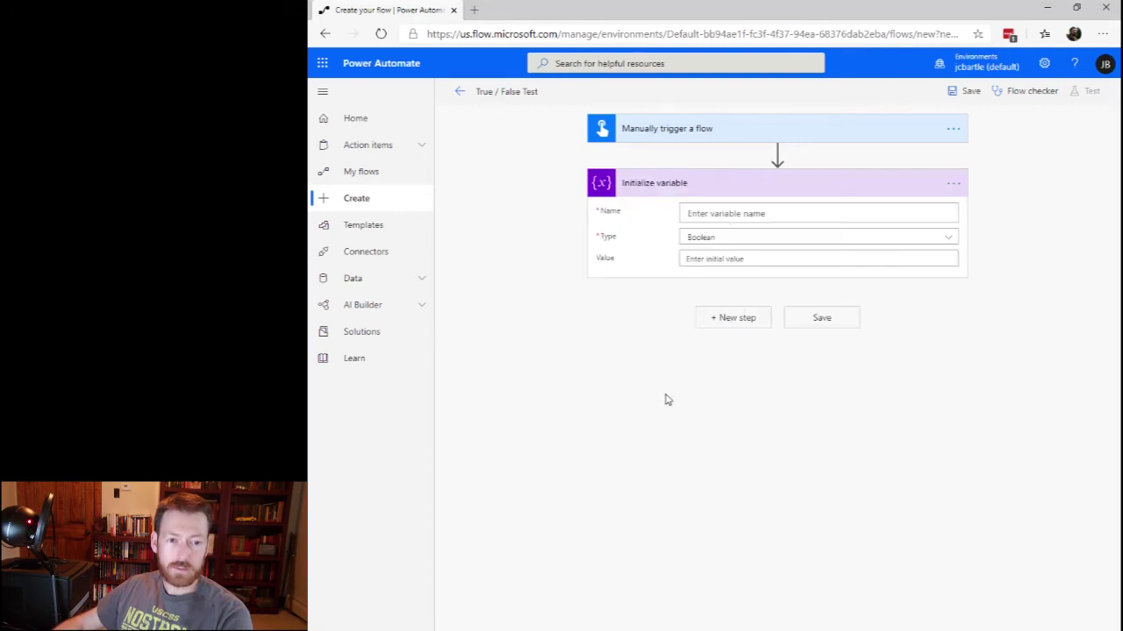
click(796, 215)
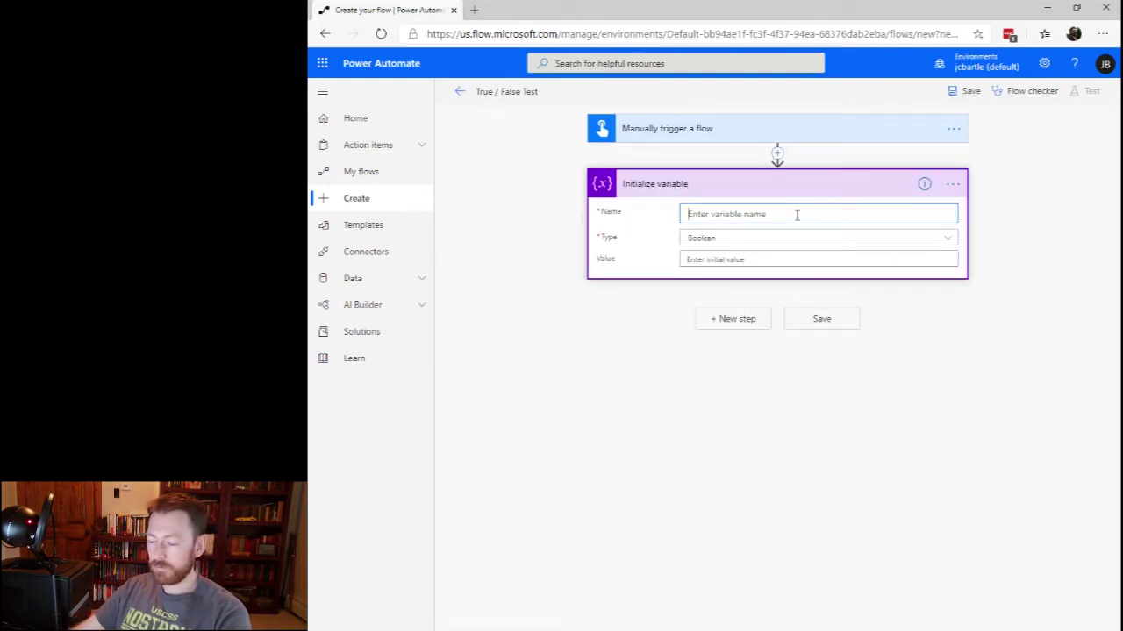
text(StringCondition)
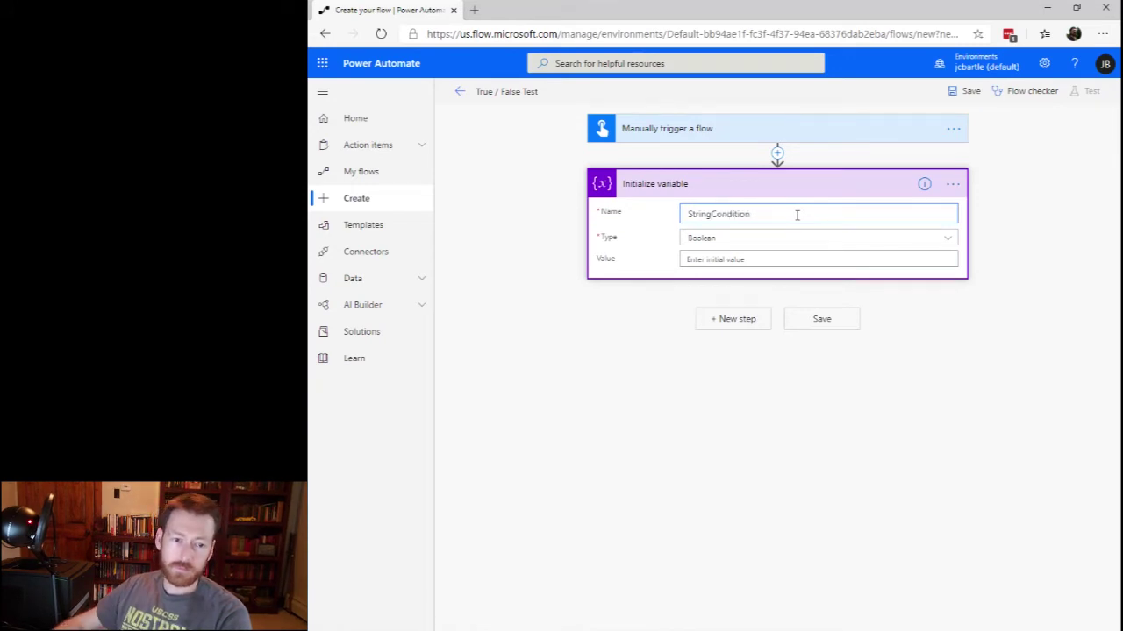
click(745, 237)
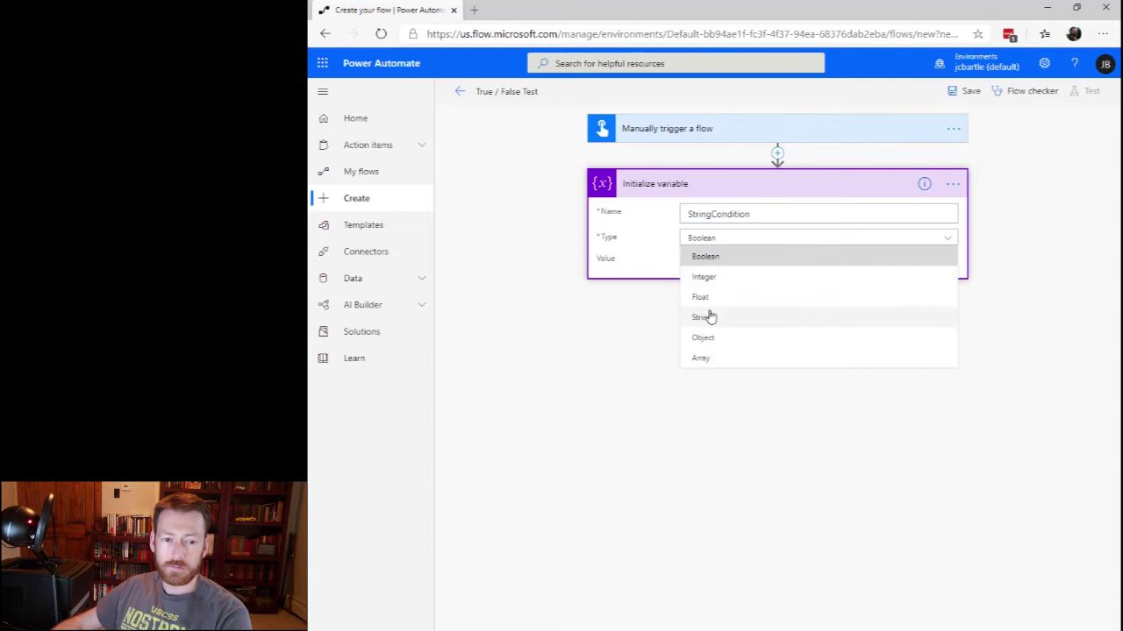
click(710, 317)
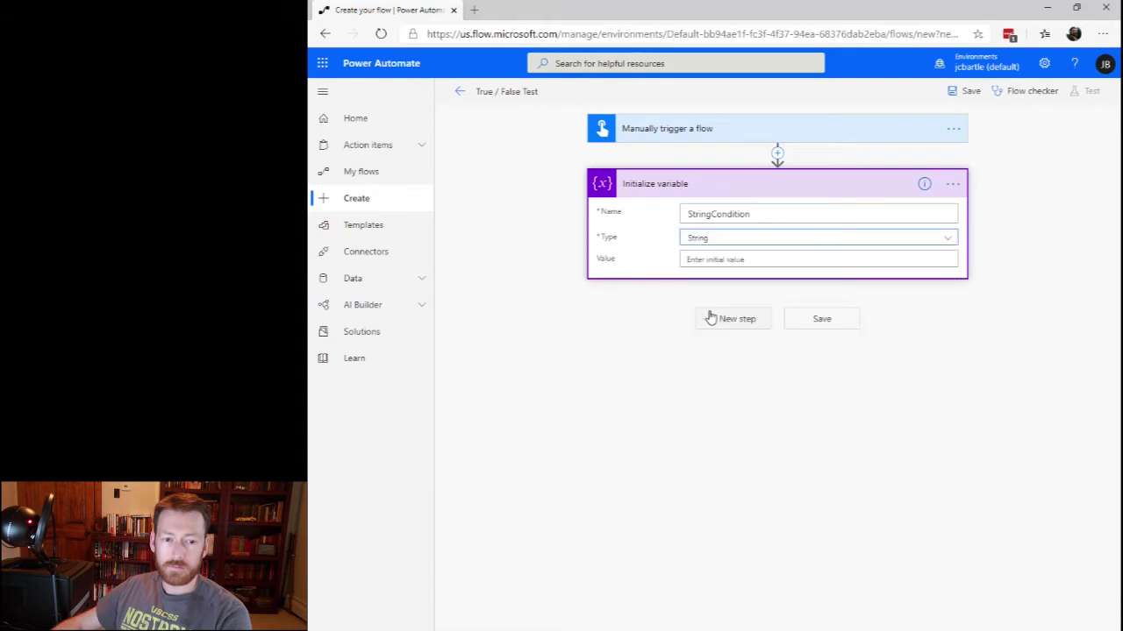
- Set the initial value of the StringCondition variable to true
click(772, 260)
text(()
key(BackSpace)
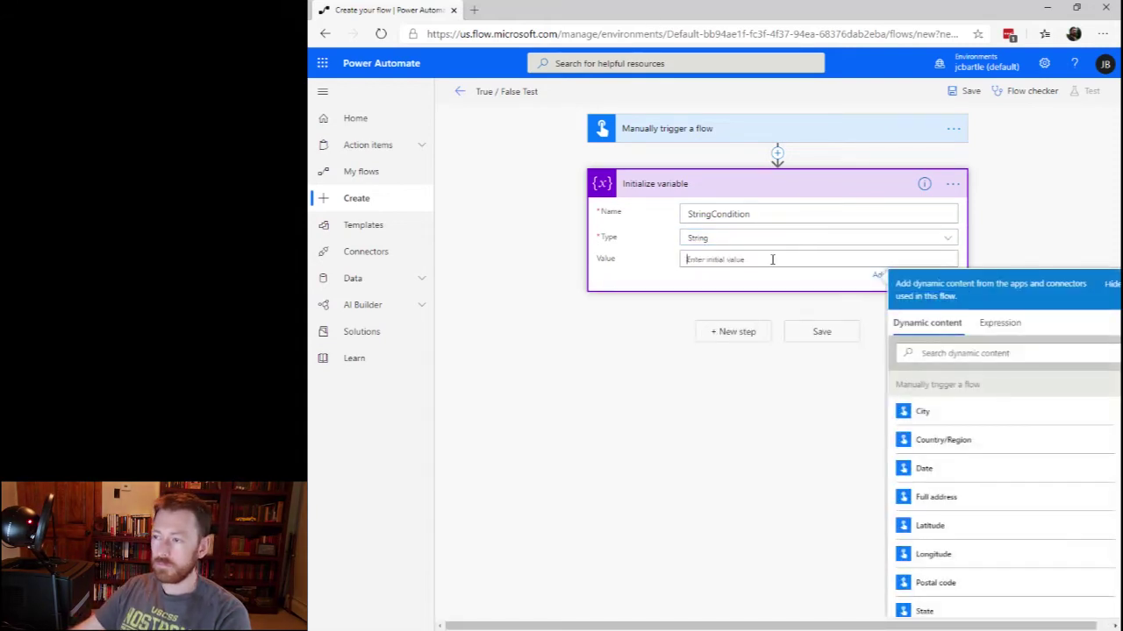
text(true)
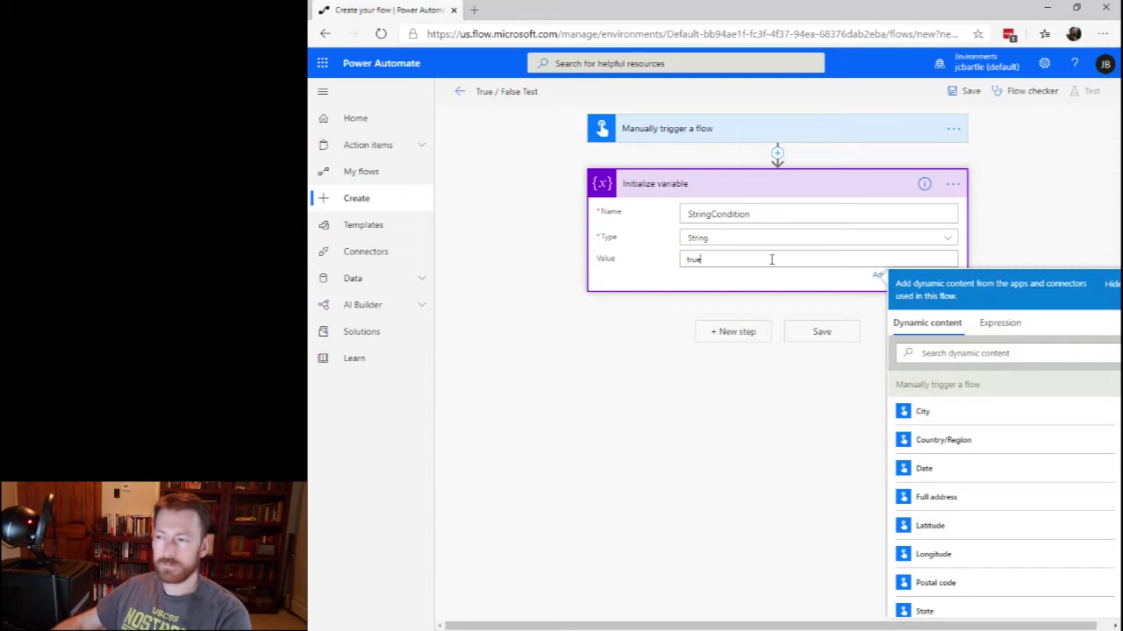
click(813, 310)
- Add a second Initialize variable action for a Boolean variable named CheckResult with the initial value false
click(733, 319)
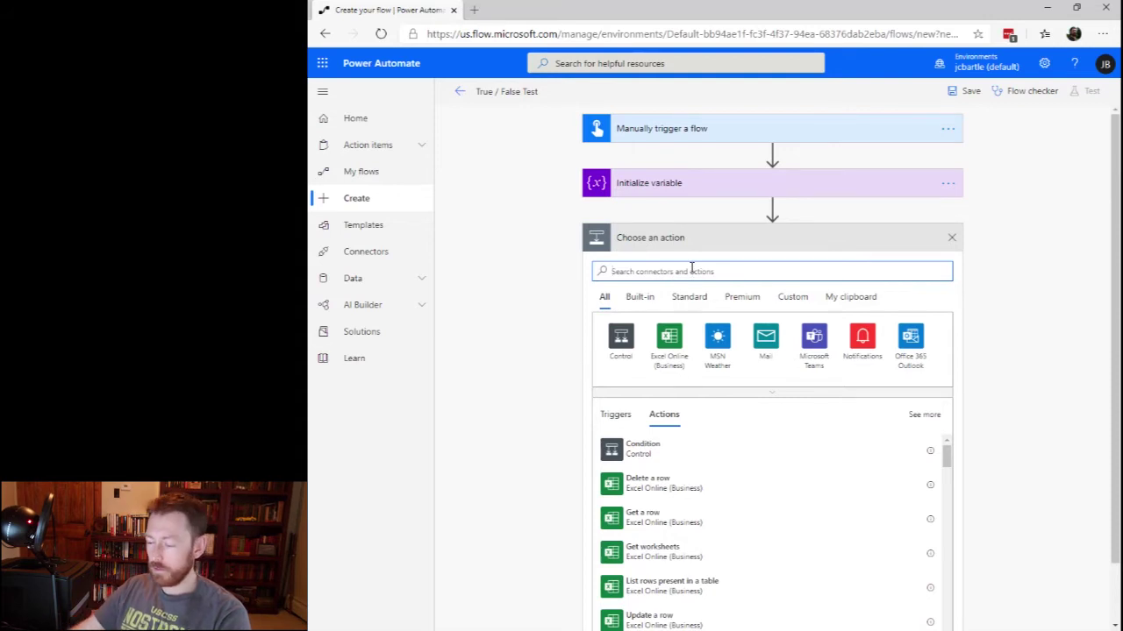
text(init)
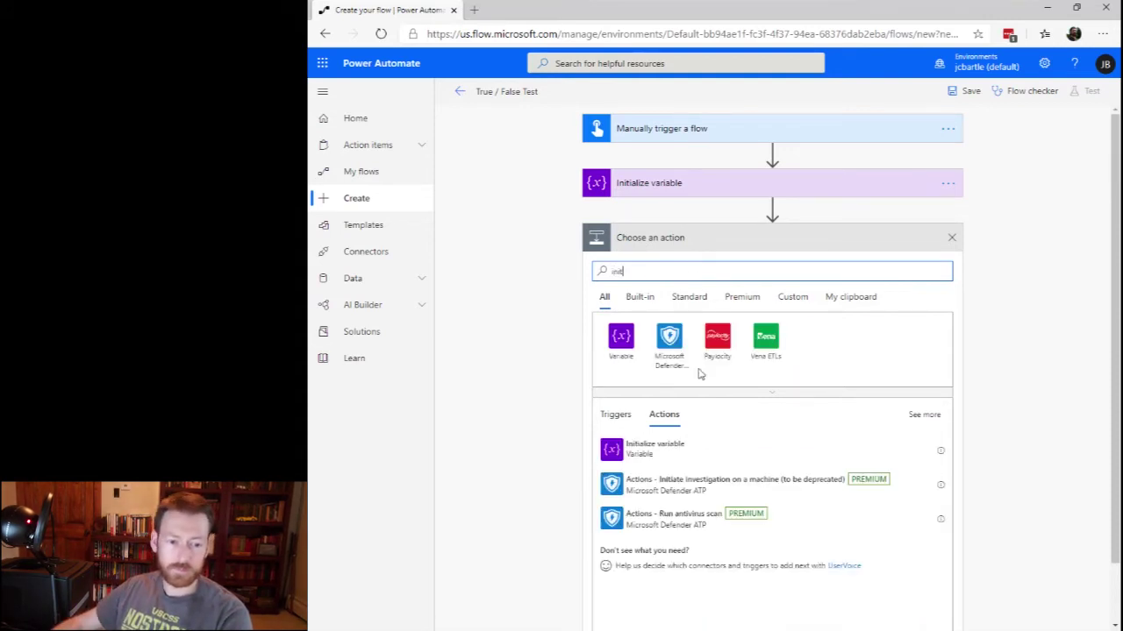
click(684, 452)
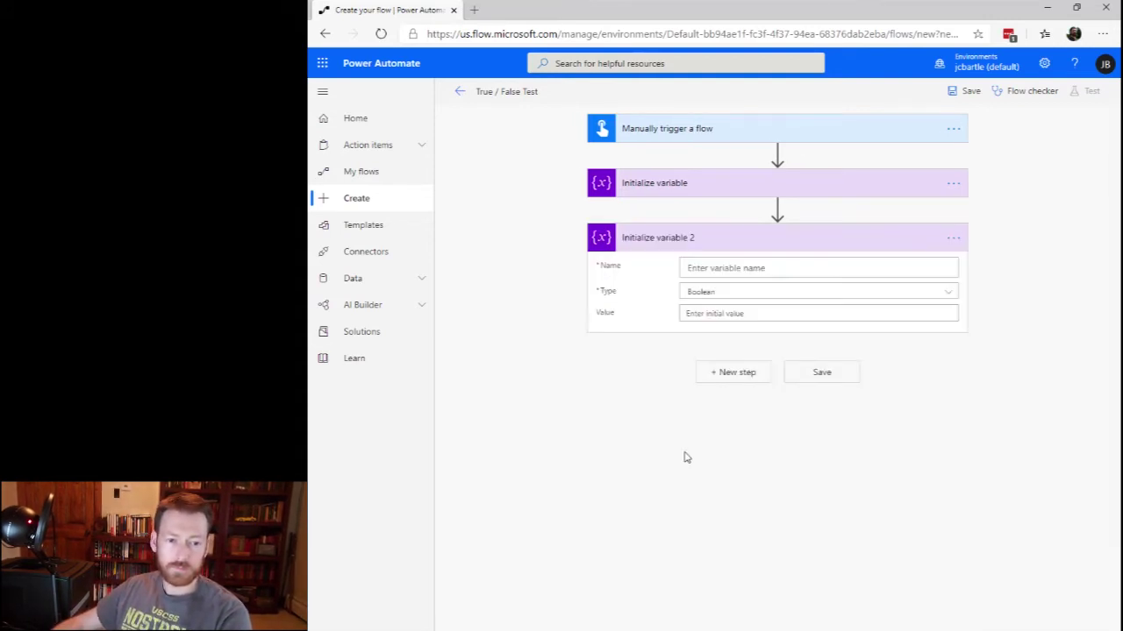
click(744, 313)
text(false)
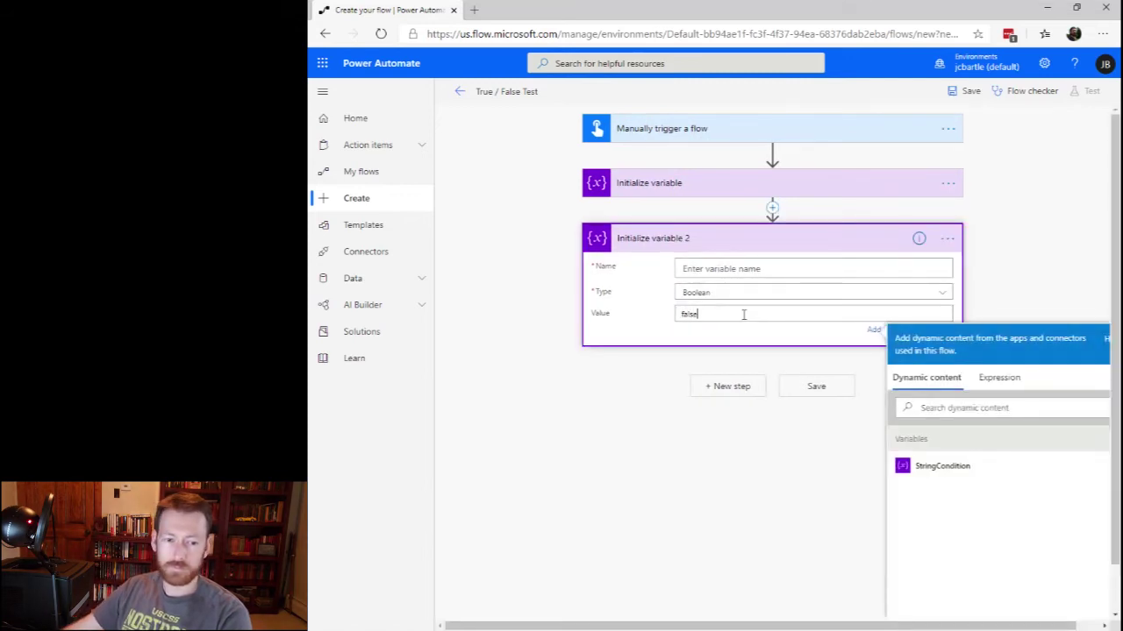
click(802, 267)
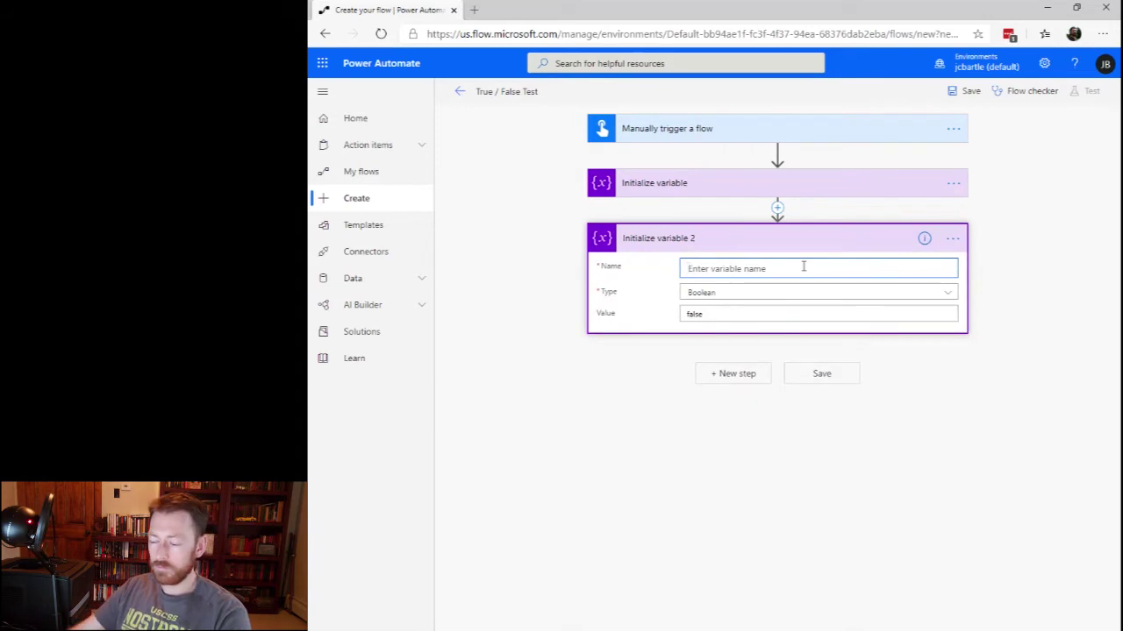
text(CheckResult)
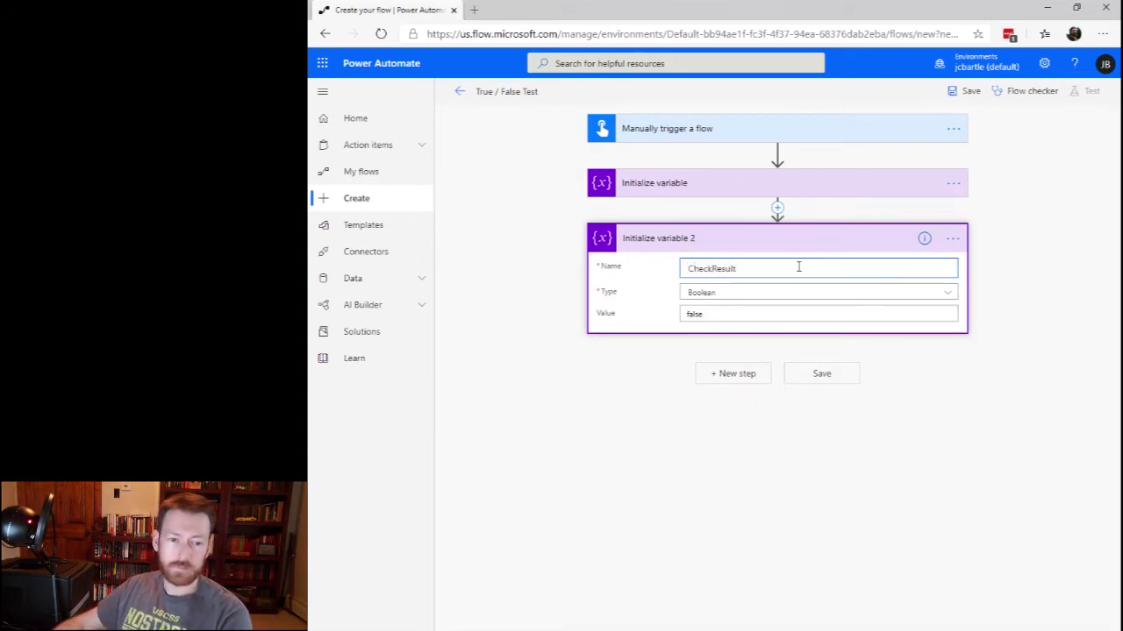
- Rename the second Initialize variable action to "var CheckResult", reusing the copied variable name
double_click(716, 270)
key(ctrl+c)
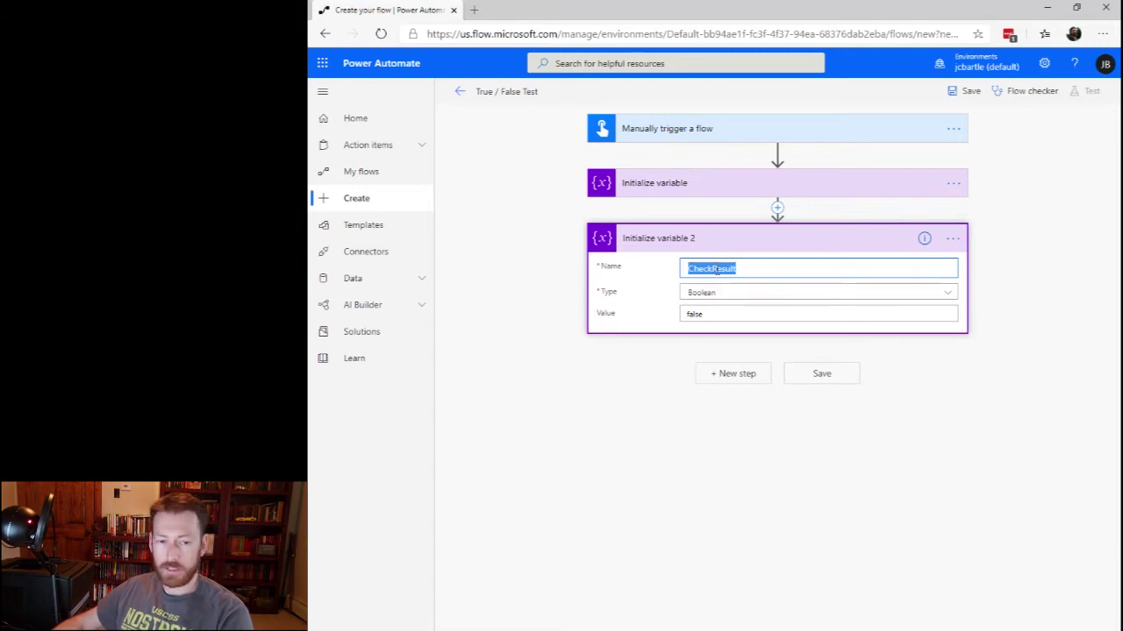
click(953, 237)
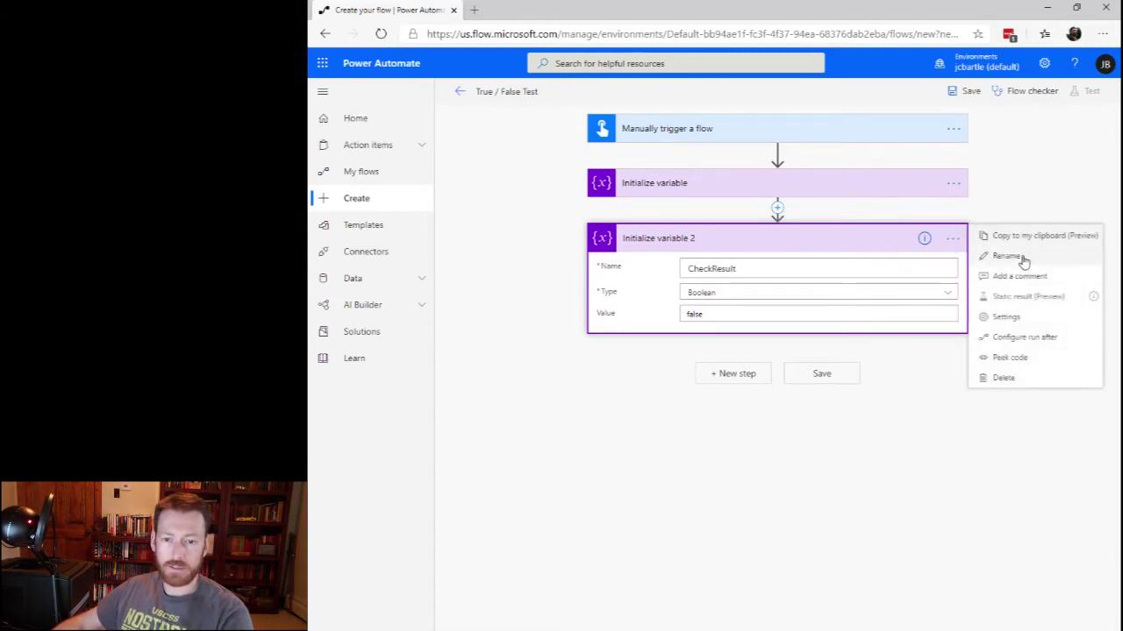
click(1022, 259)
text(var)
key(ctrl+v)
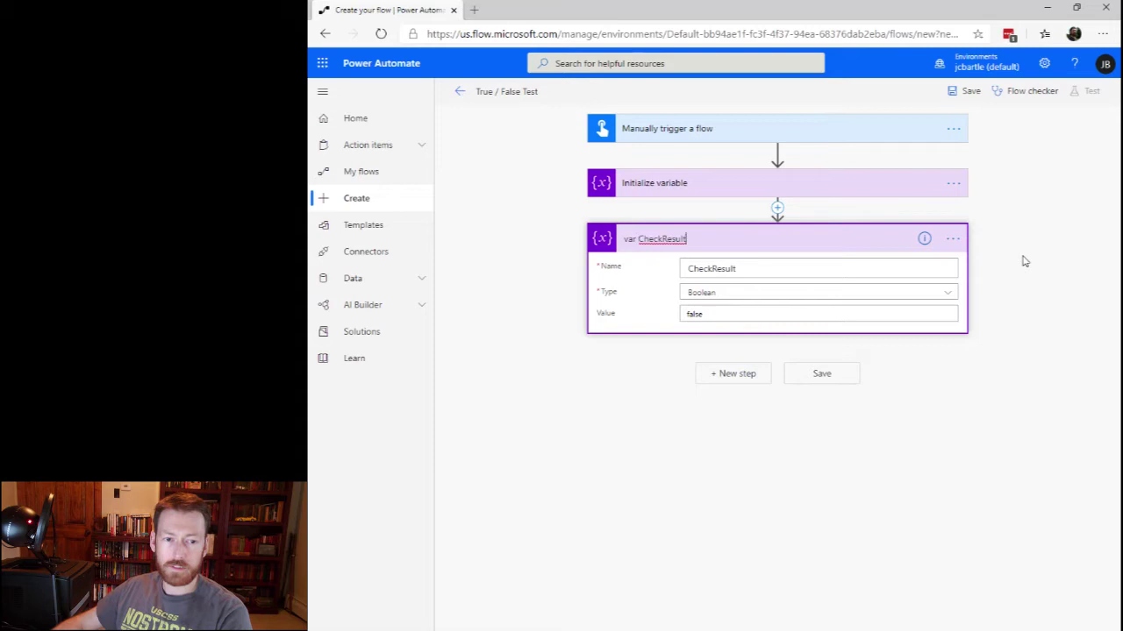
key(Return)
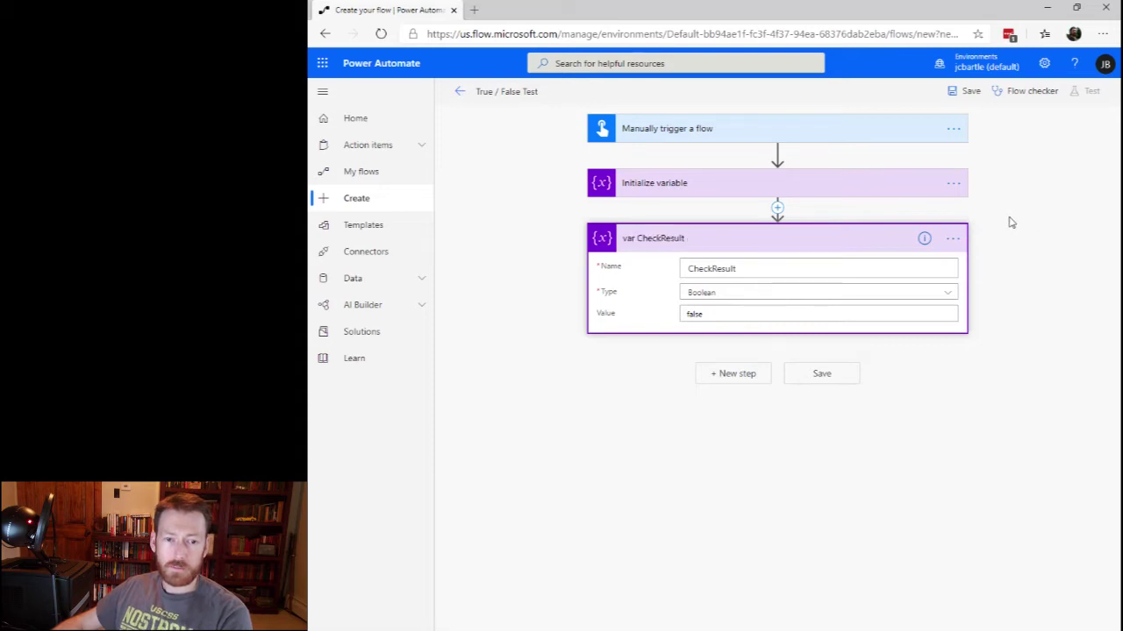
- Expand the first Initialize variable action and rename it to "var StringCondition", reusing the copied variable name
click(865, 183)
click(717, 214)
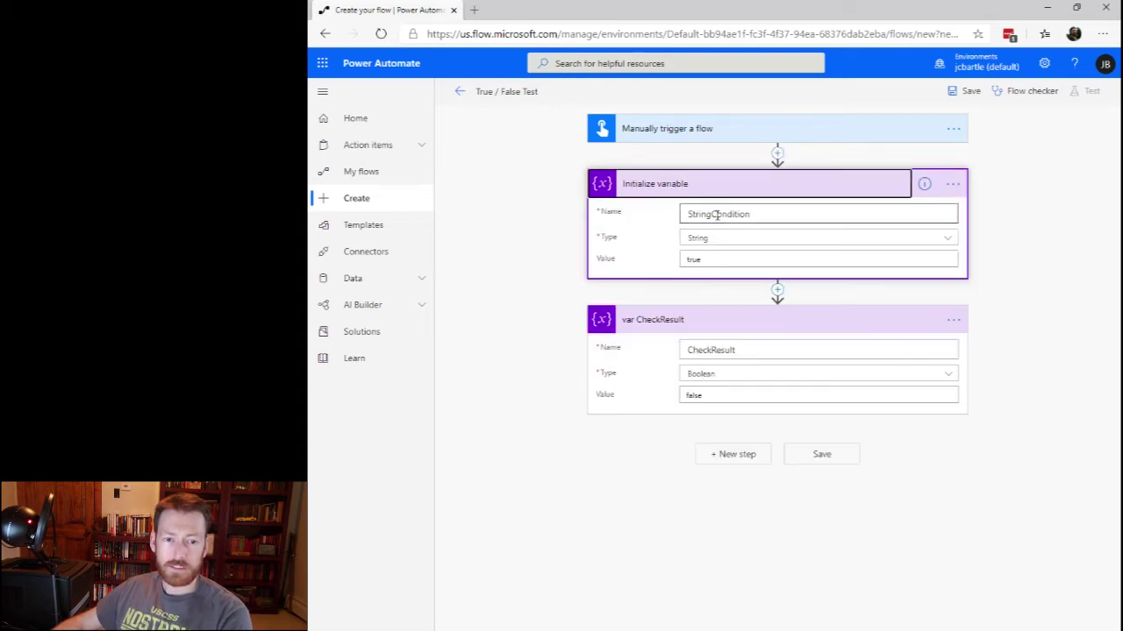
double_click(717, 214)
key(ctrl+c)
click(952, 184)
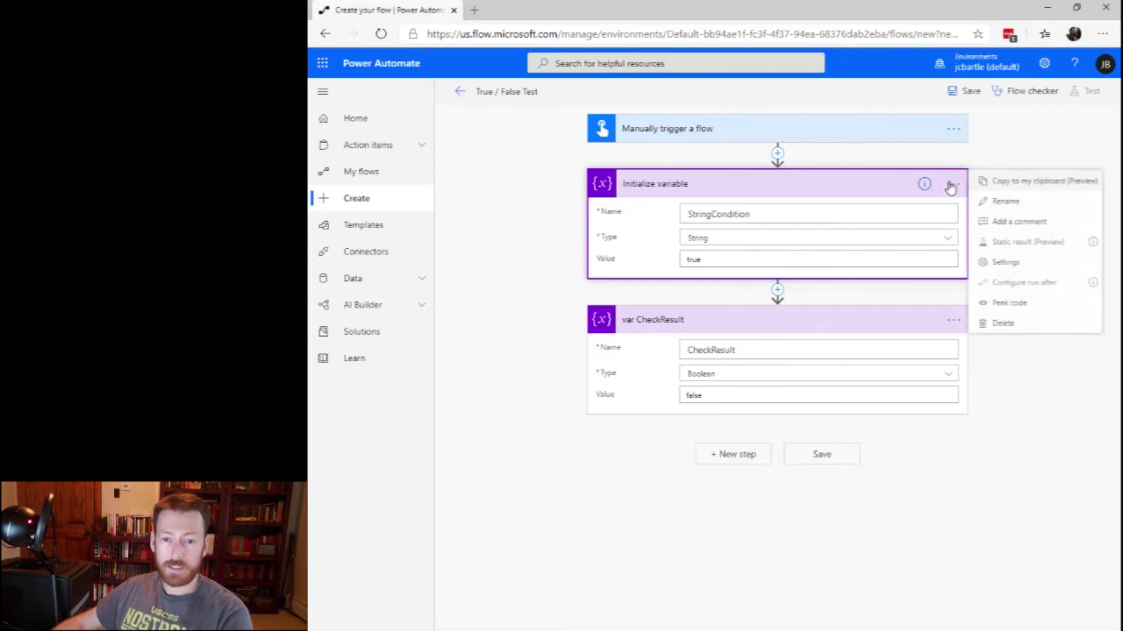
click(1008, 202)
text(v)
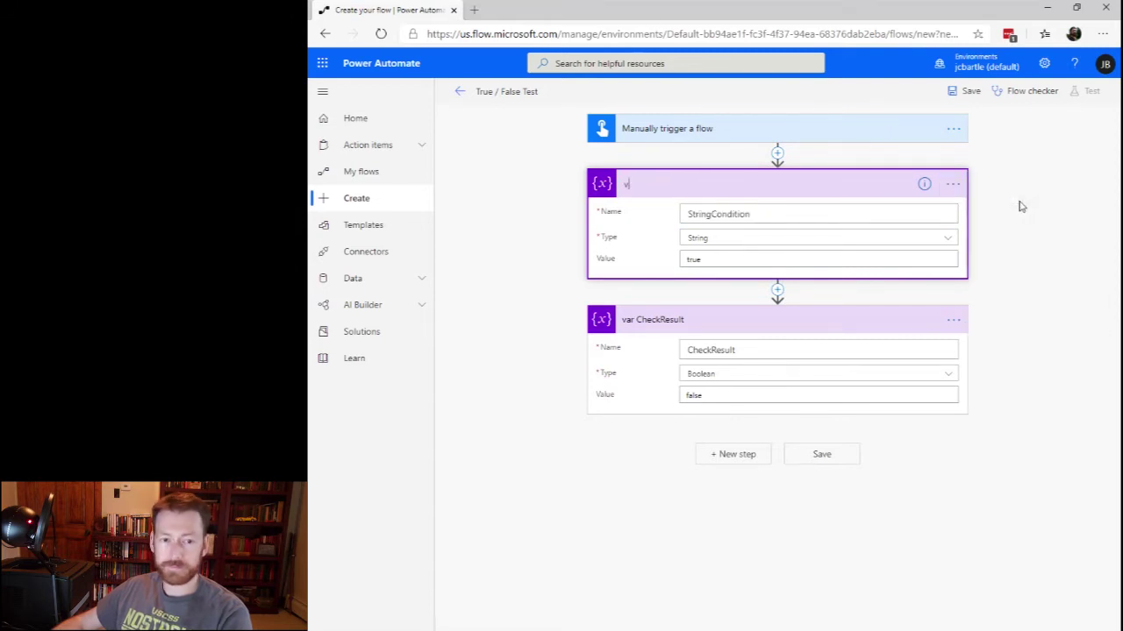
text(ar)
key(ctrl+v)
click(1061, 191)
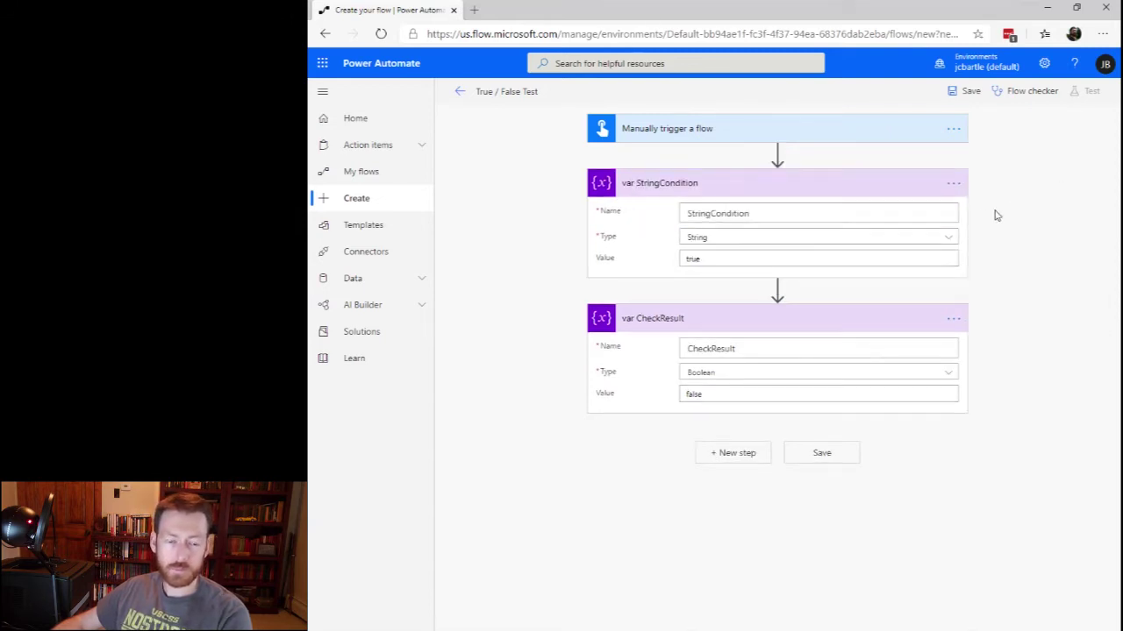
- Add a Condition action after var CheckResult and choose the StringCondition variable as its first value
click(744, 455)
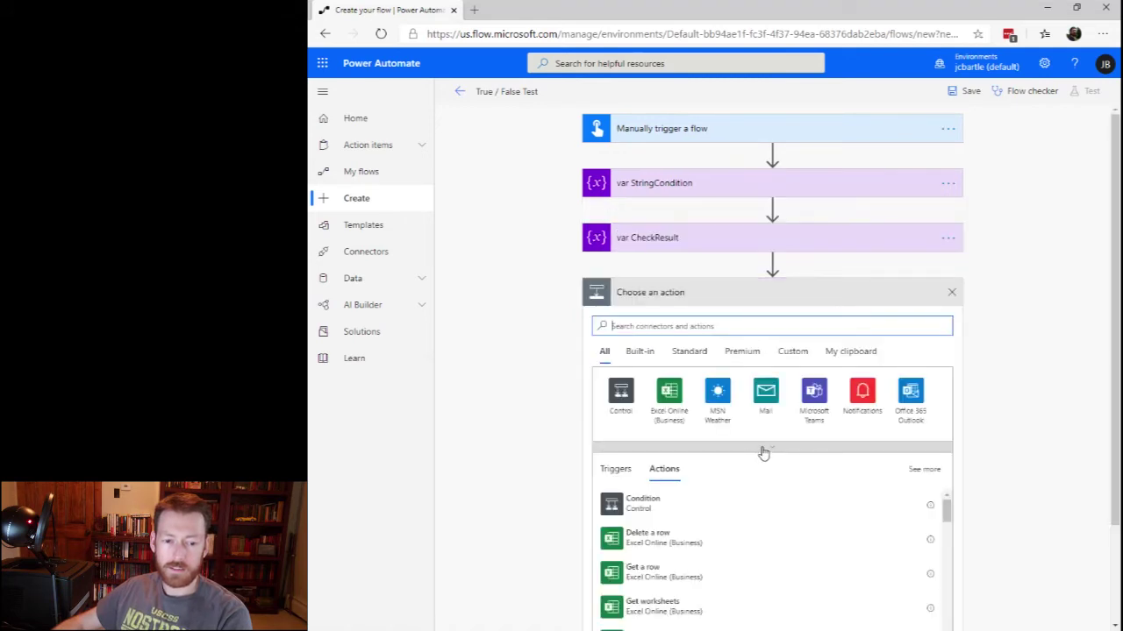
click(651, 505)
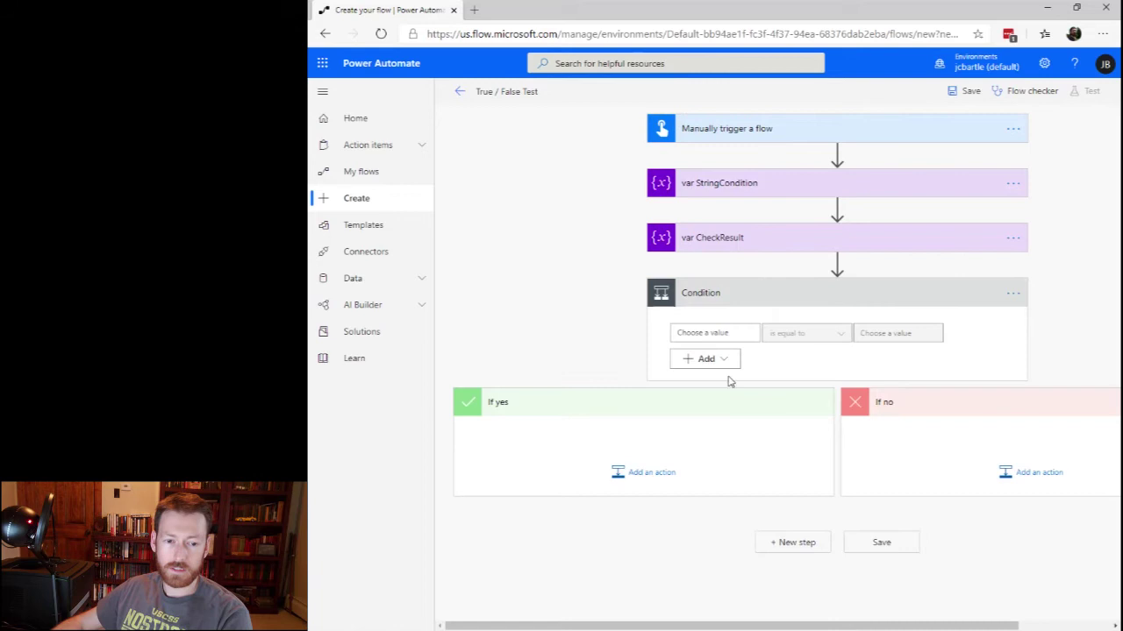
click(720, 336)
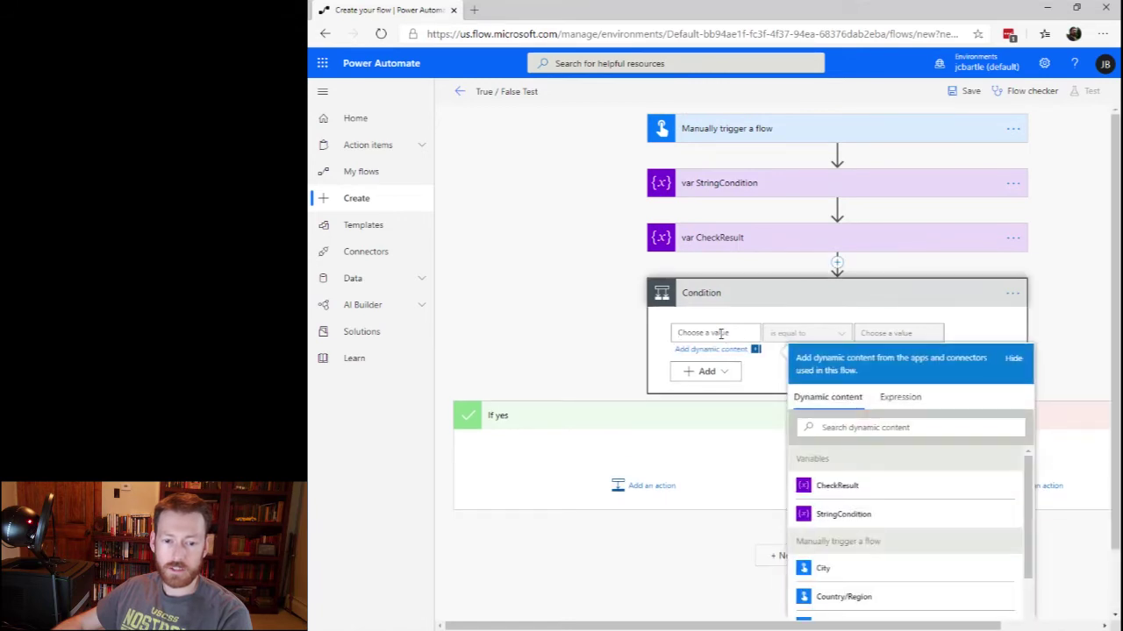
click(864, 518)
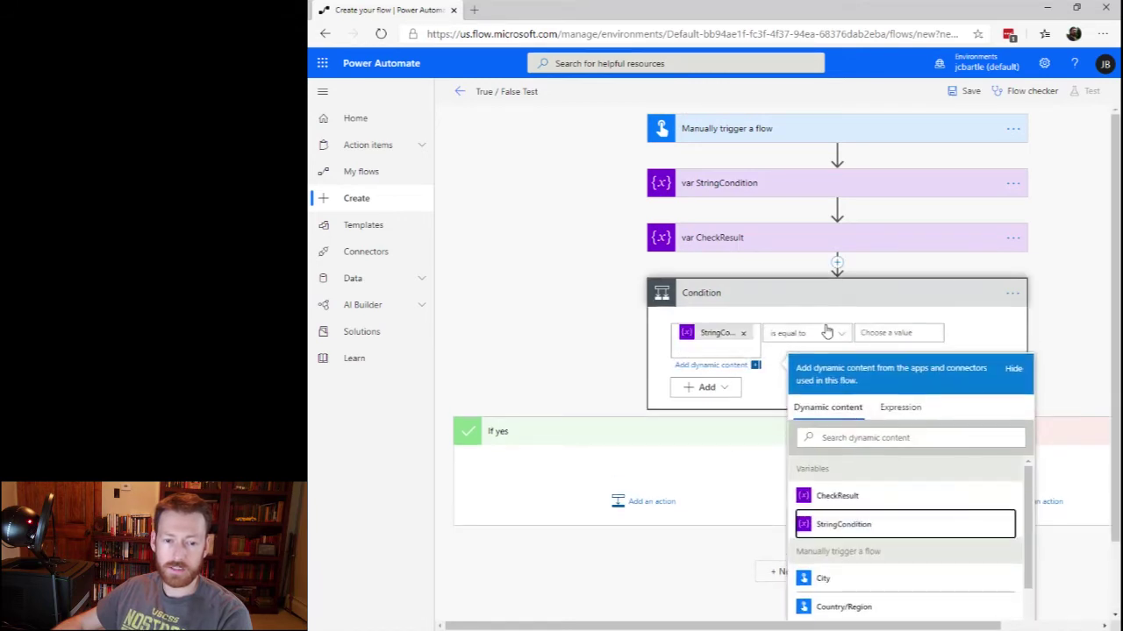
click(861, 306)
click(804, 293)
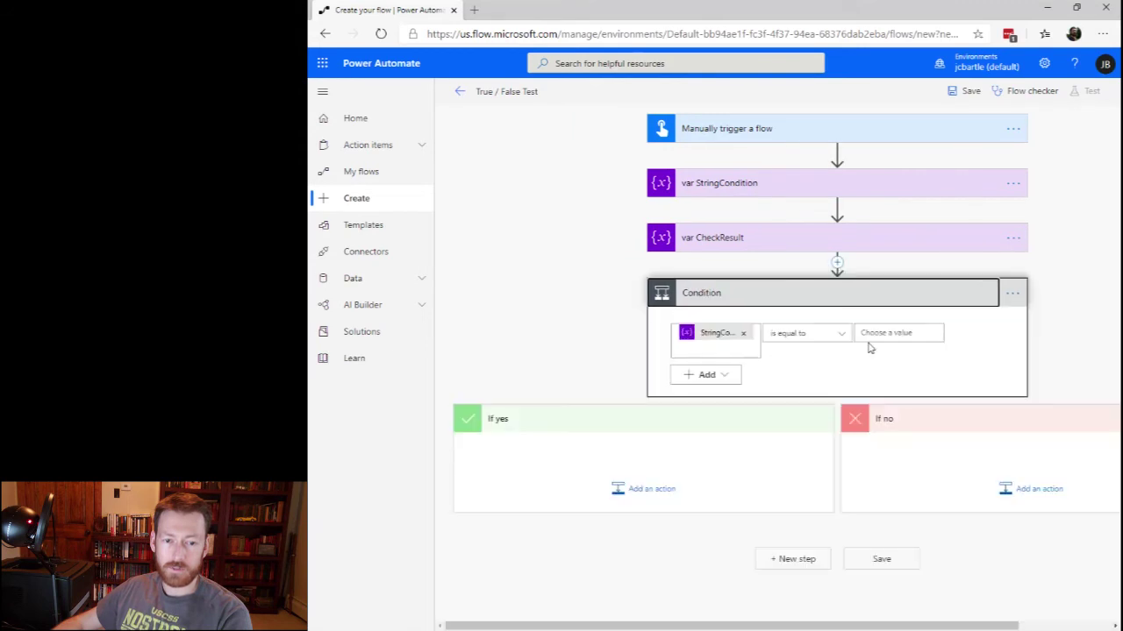
- Complete the Condition by setting its comparison value to true, so it tests whether StringCondition is equal to true
click(899, 332)
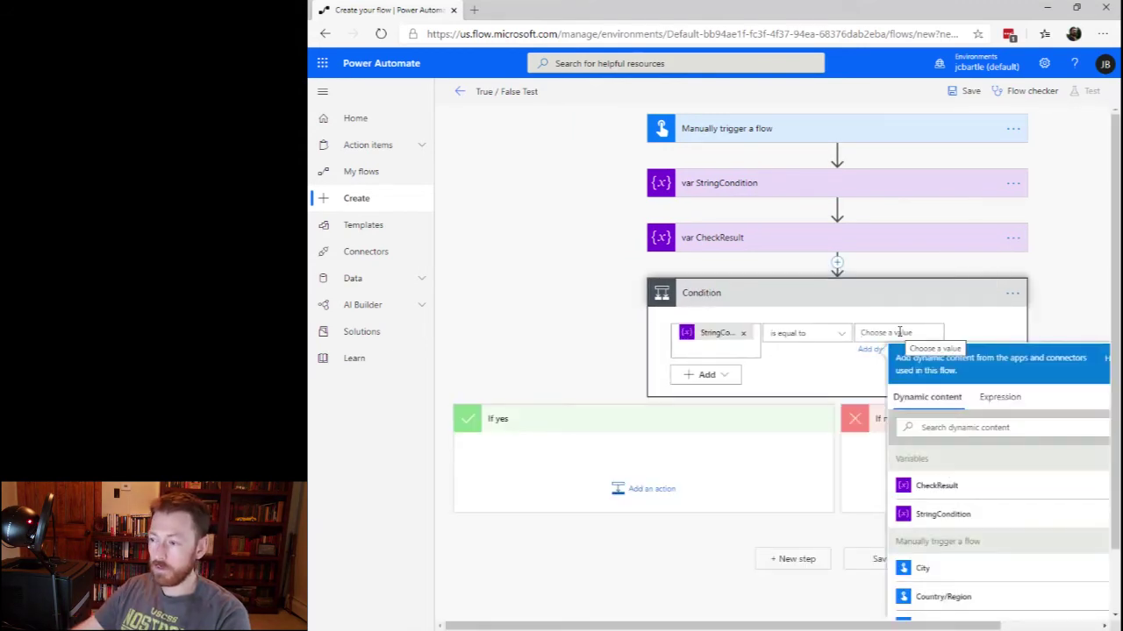
text(t)
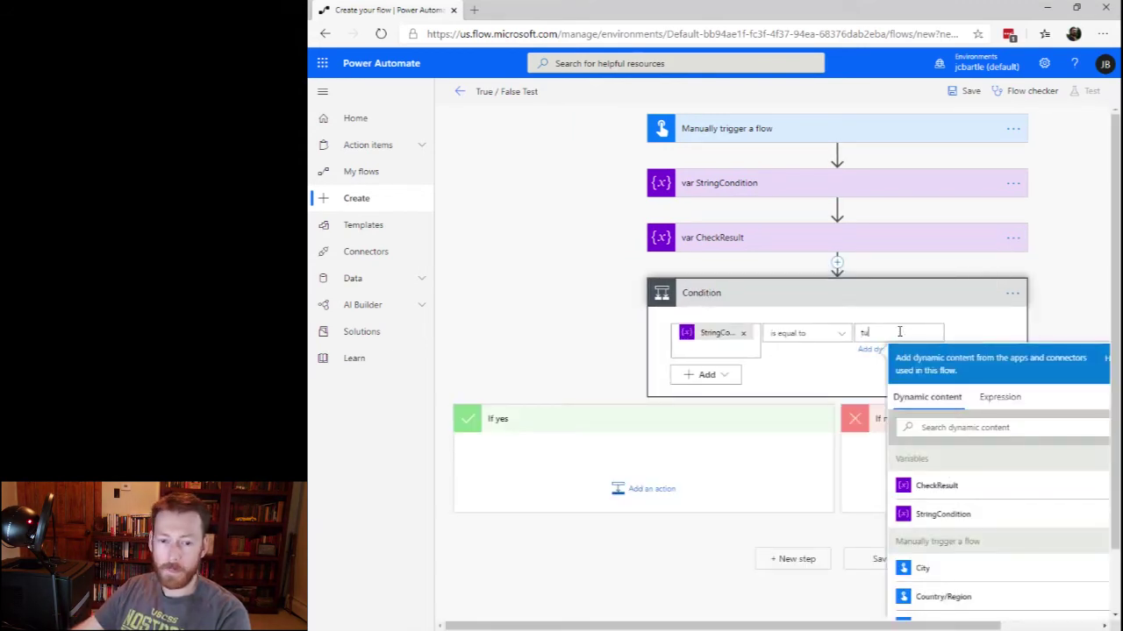
text(rue)
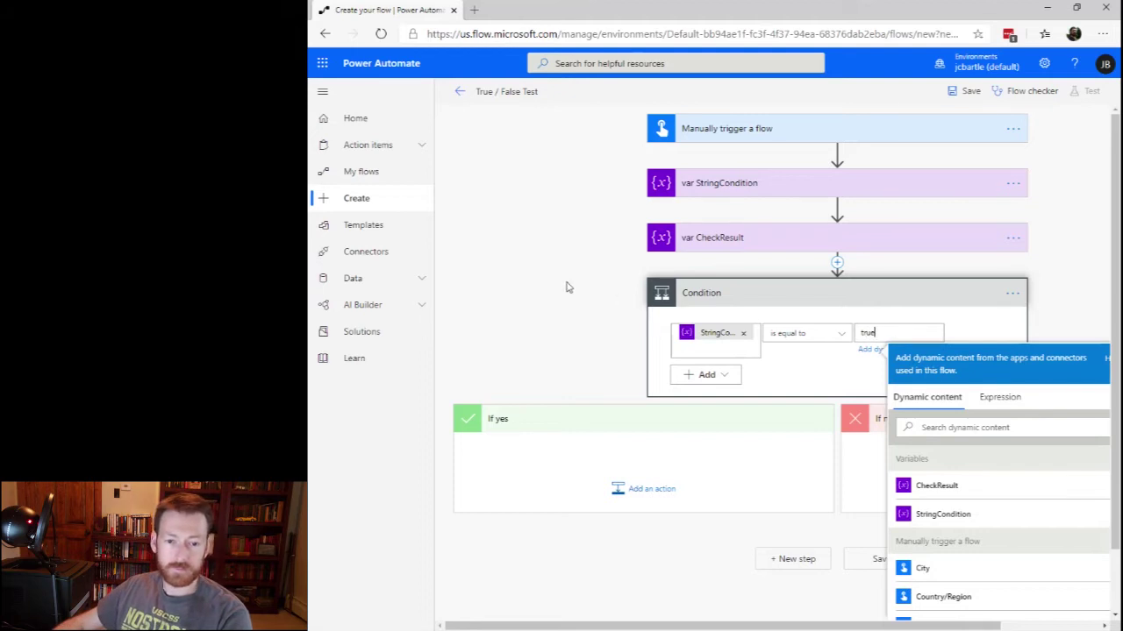
click(566, 286)
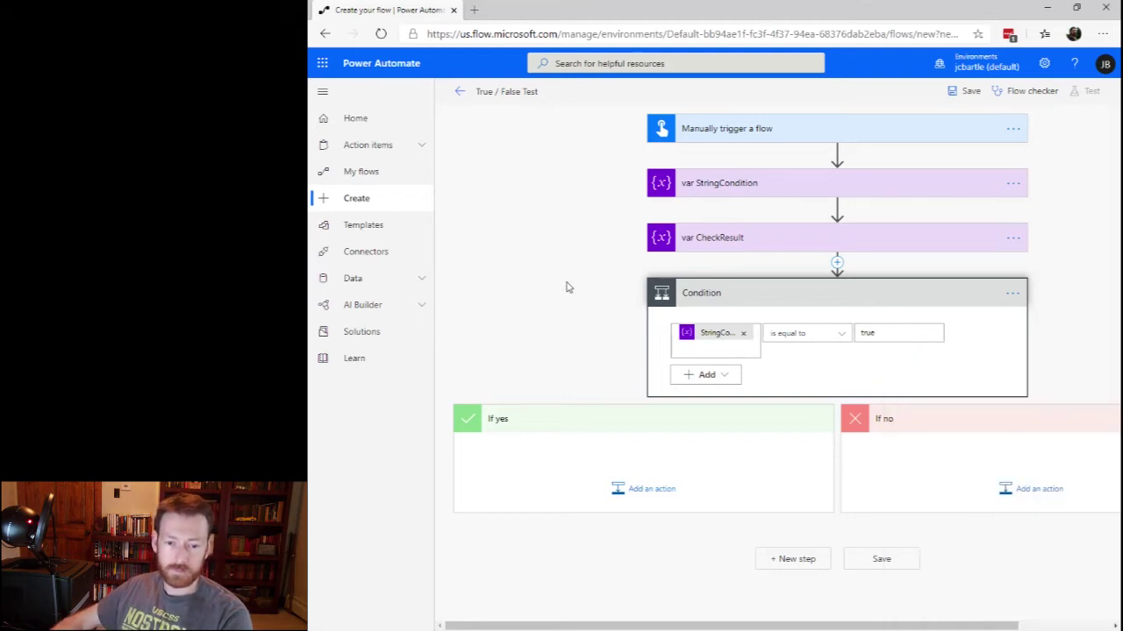
- Add a Set variable action to the If yes branch that sets CheckResult to true
click(652, 490)
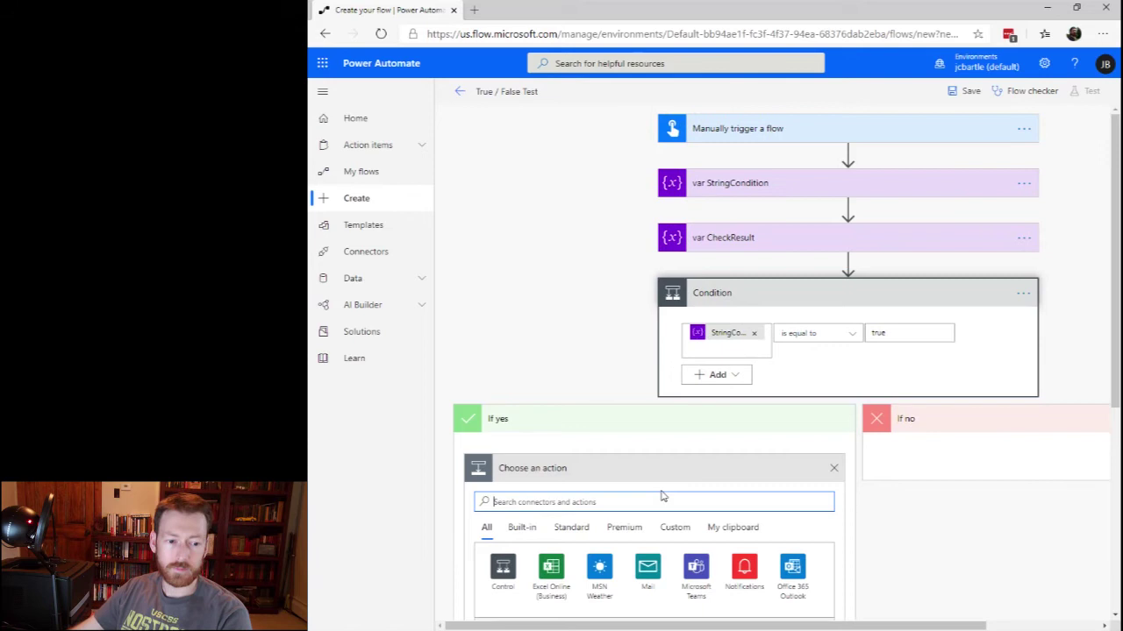
text(variable)
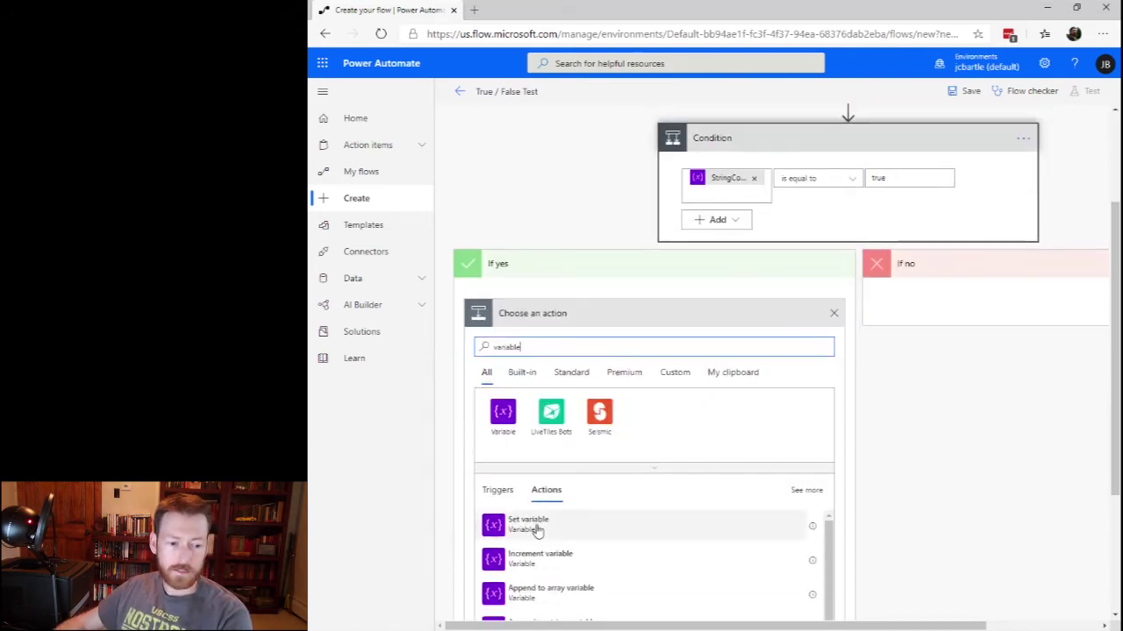
click(532, 524)
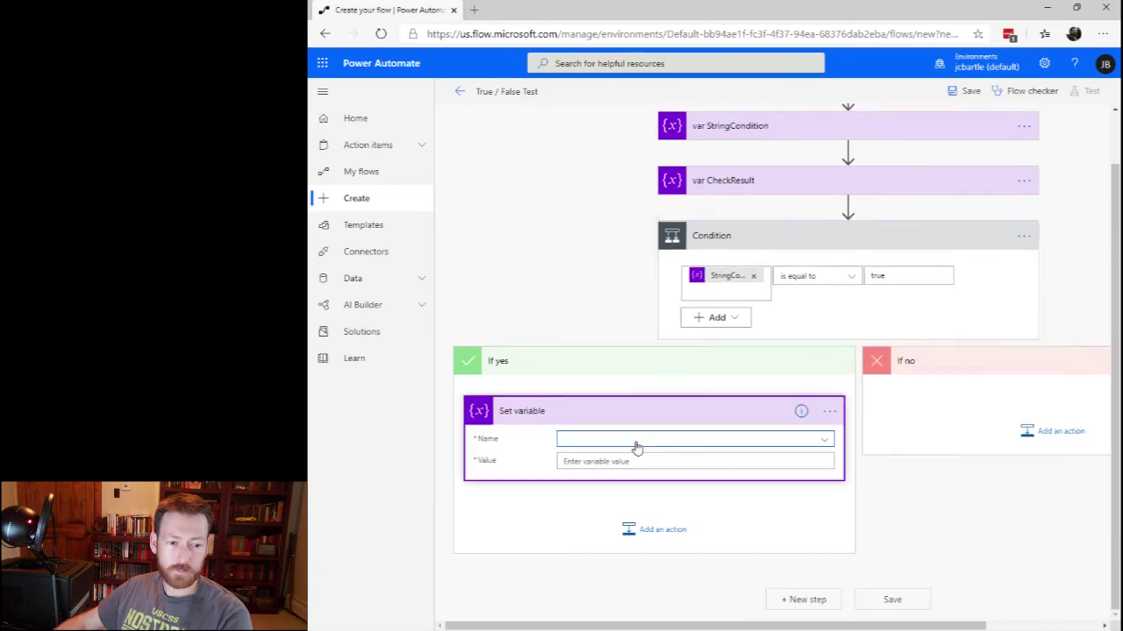
click(595, 439)
click(594, 478)
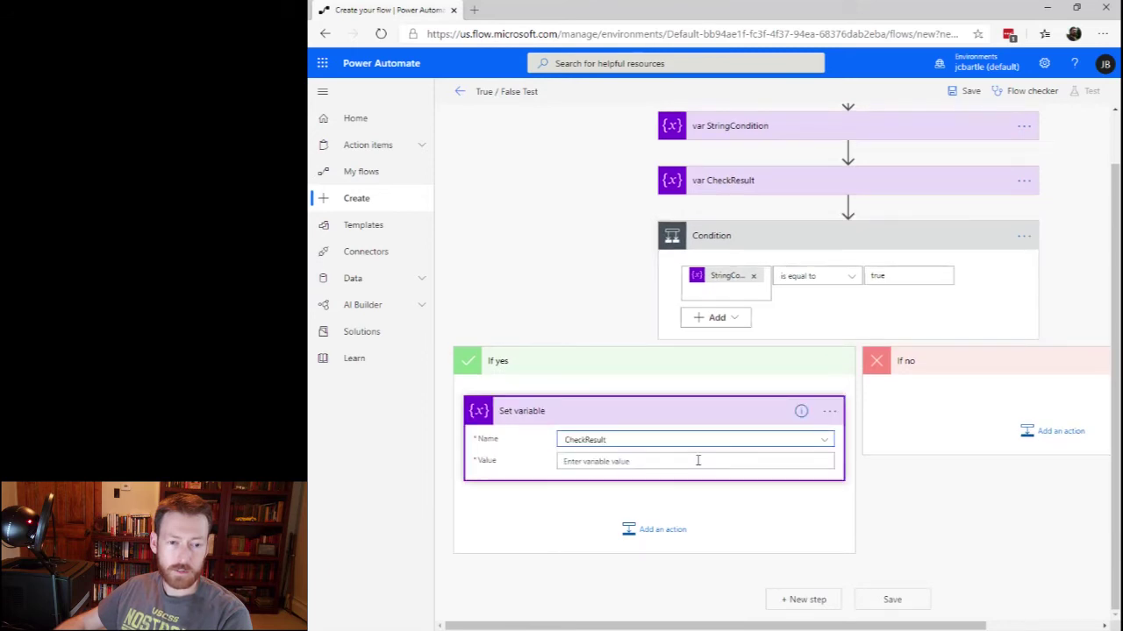
click(699, 460)
text(true)
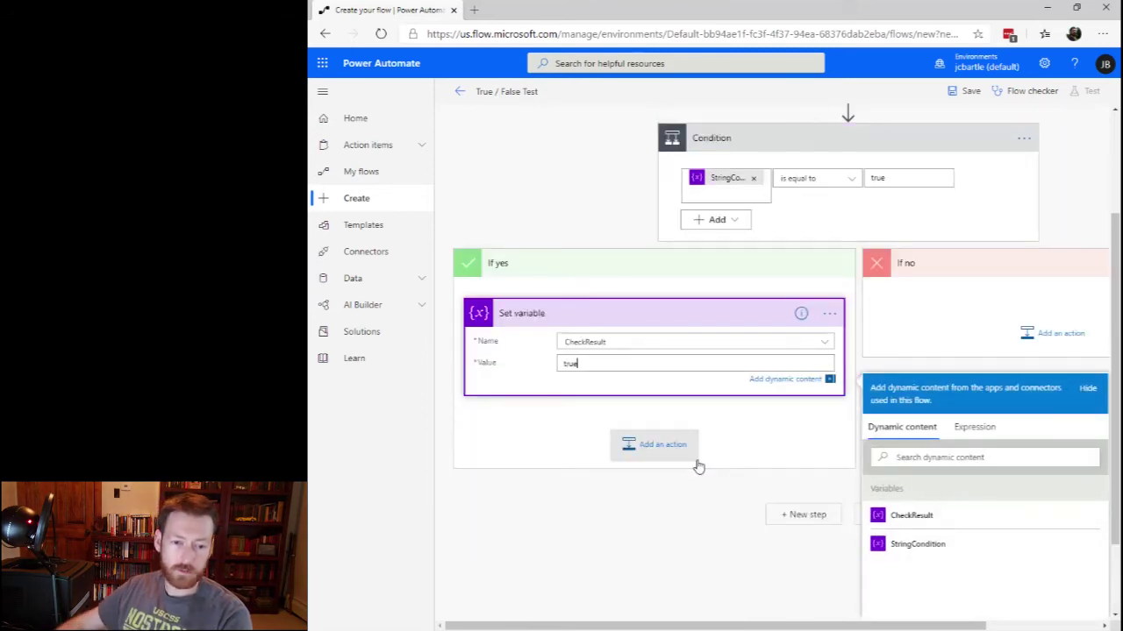
click(699, 497)
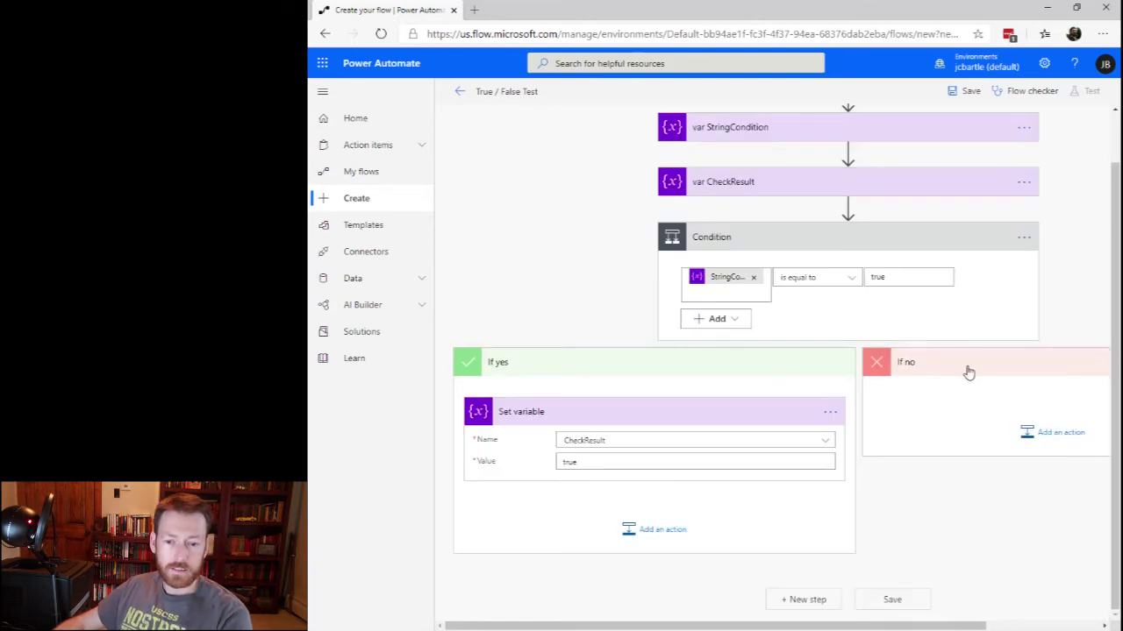
- Add a Set variable action to the If no branch that sets CheckResult to false
click(1035, 433)
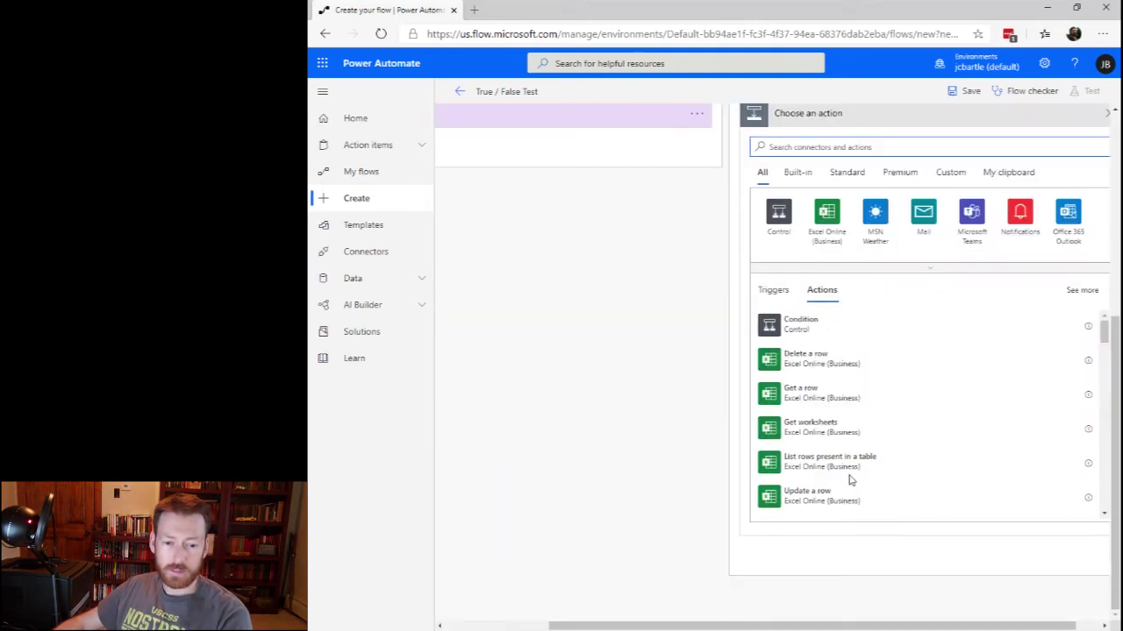
click(868, 147)
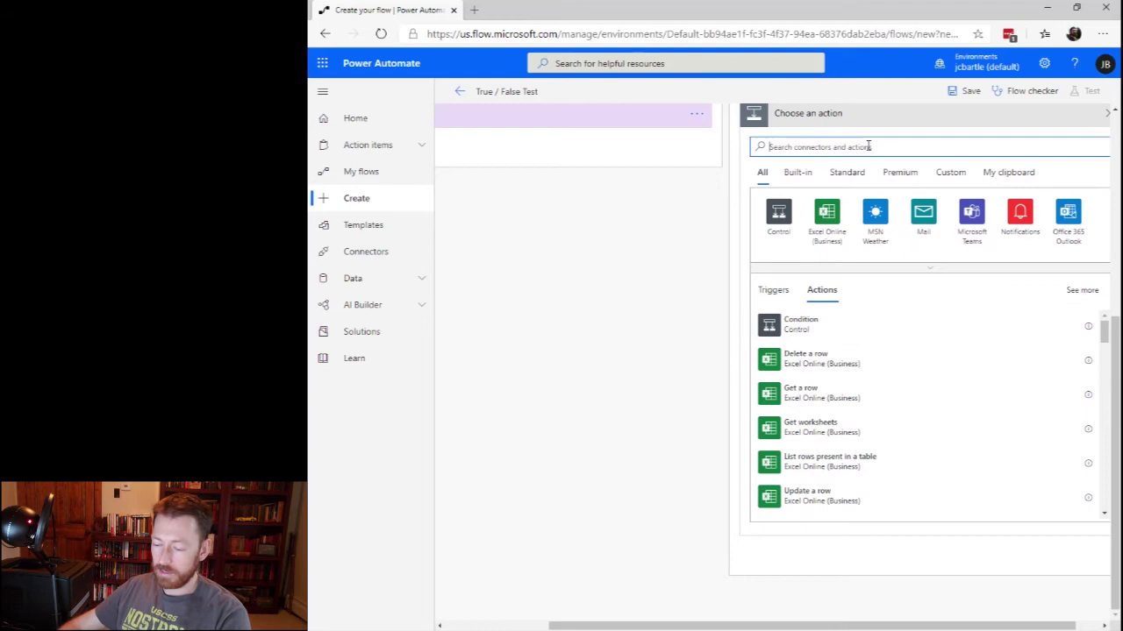
text(vari)
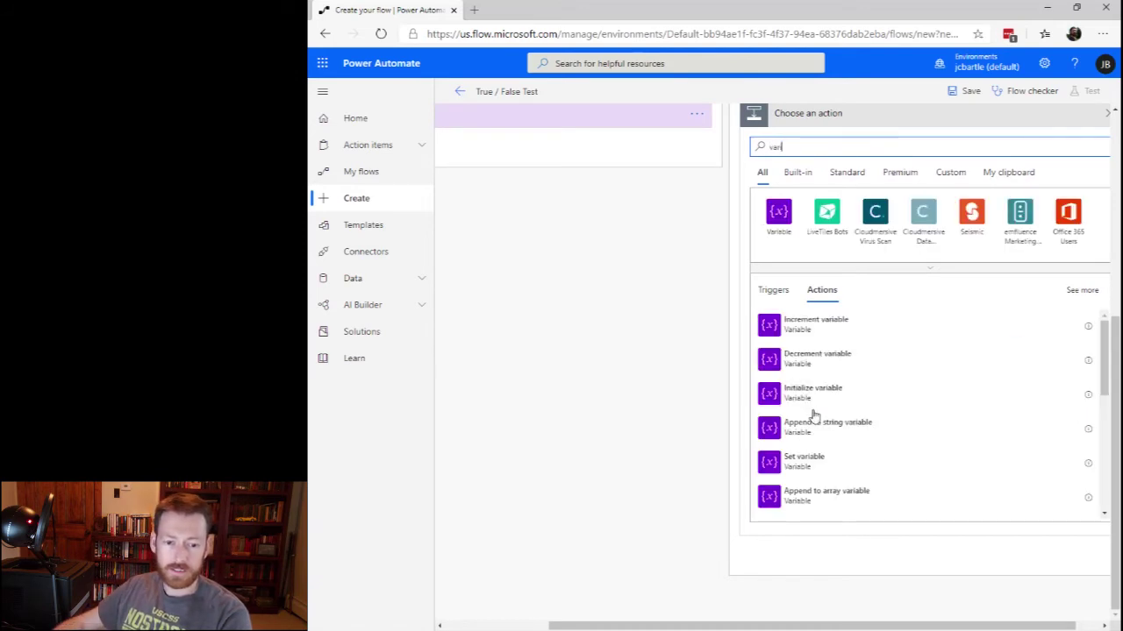
click(794, 459)
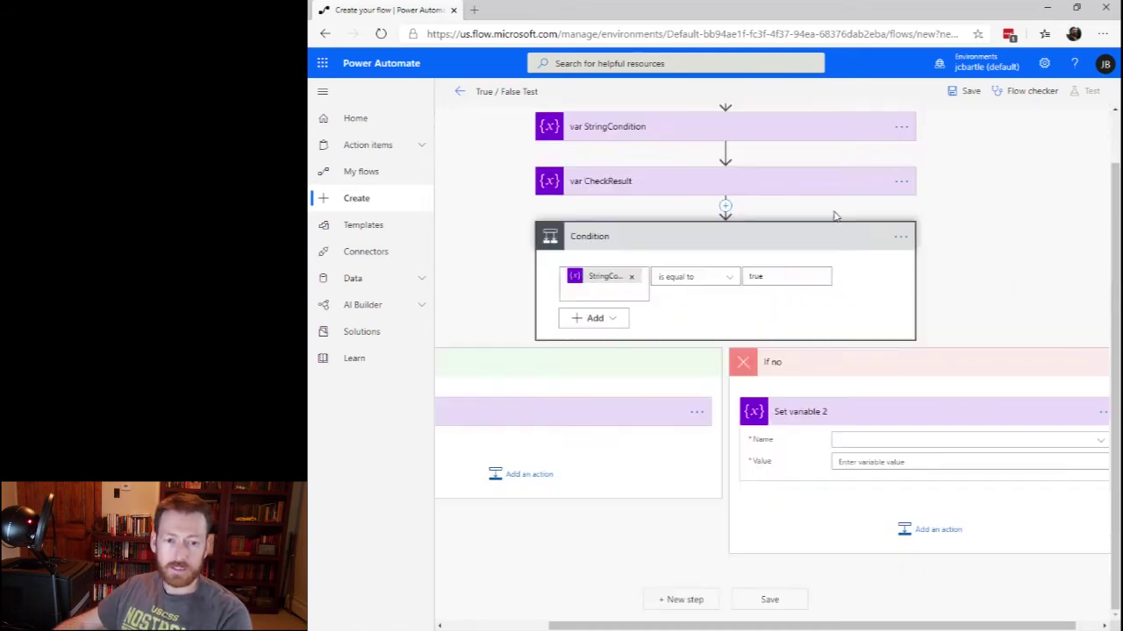
click(896, 441)
click(890, 443)
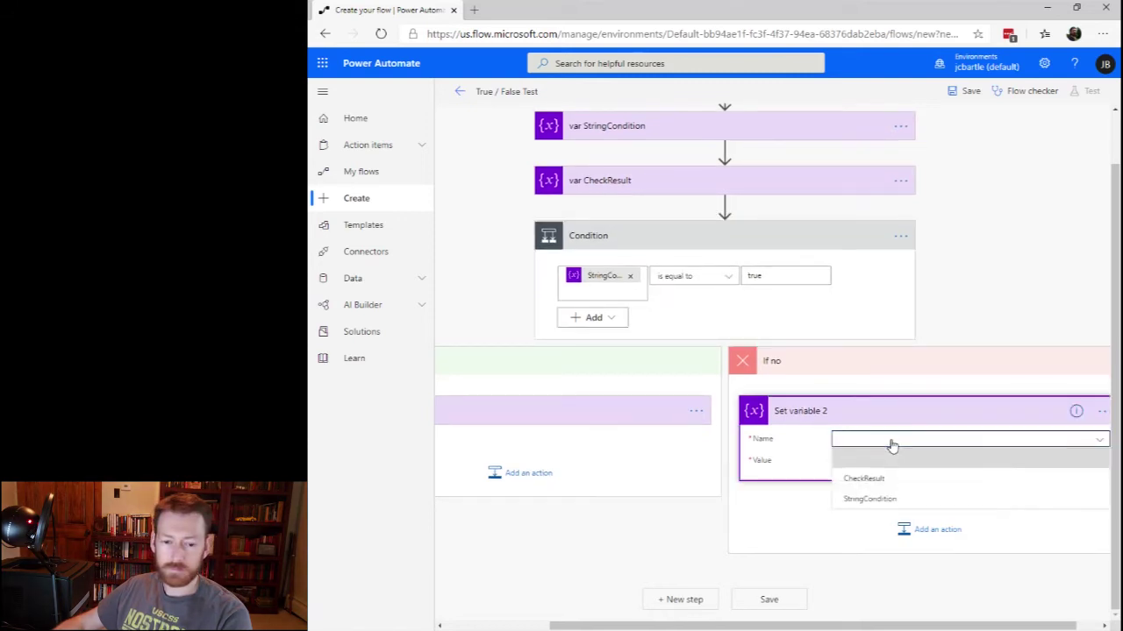
click(871, 478)
click(887, 466)
text(false)
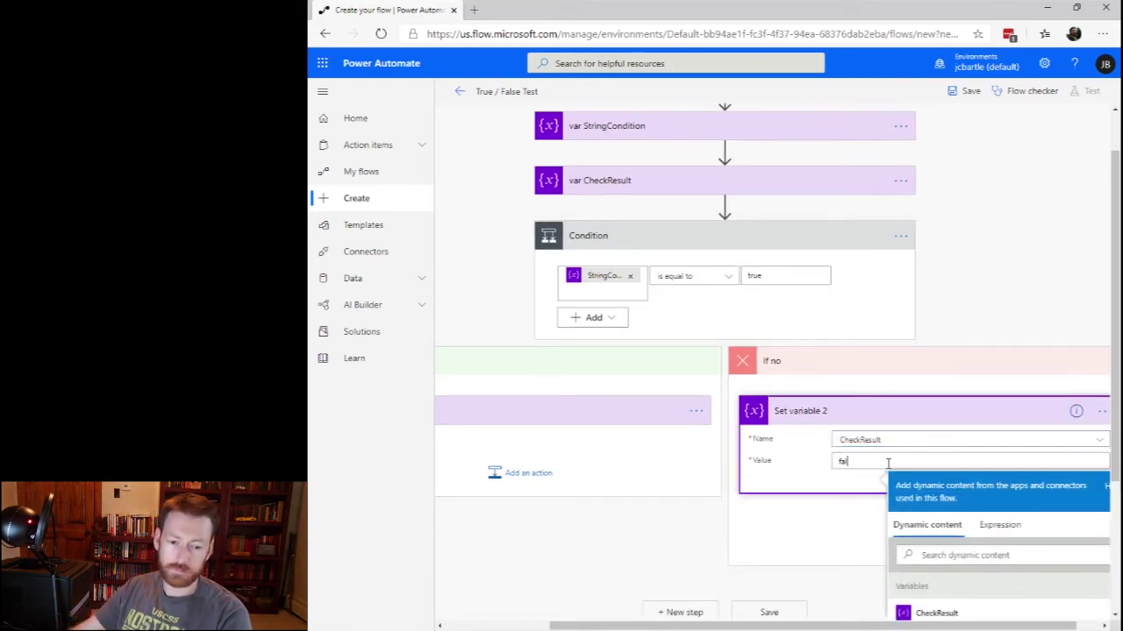
click(702, 535)
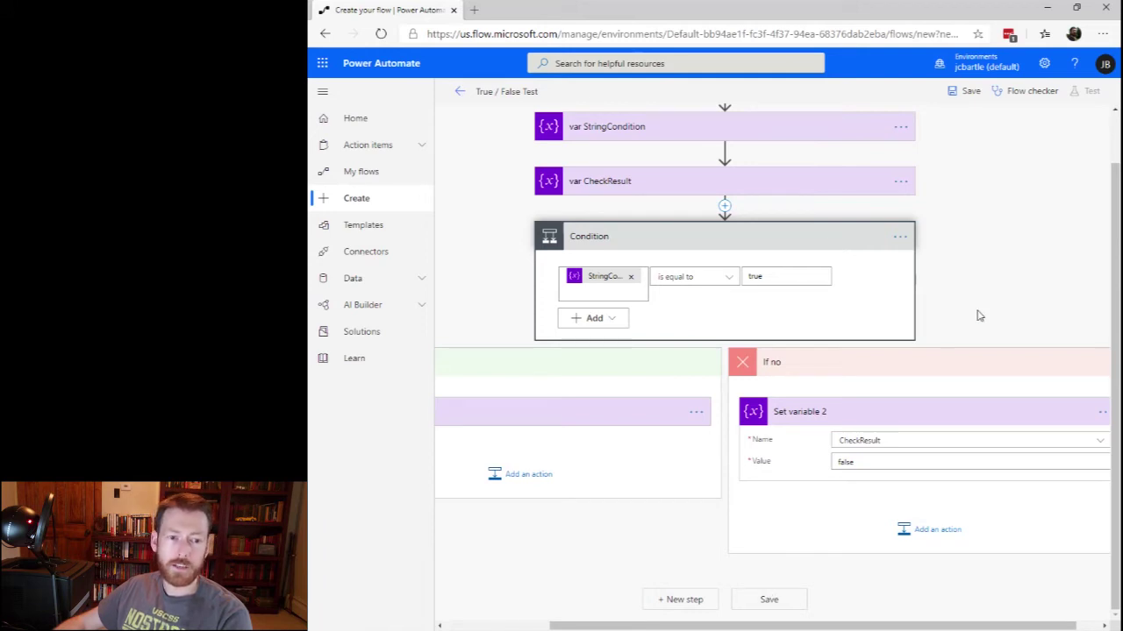
- Expand the var StringCondition and var CheckResult actions to review their settings, and save the flow
scroll(917, 243, up, 1)
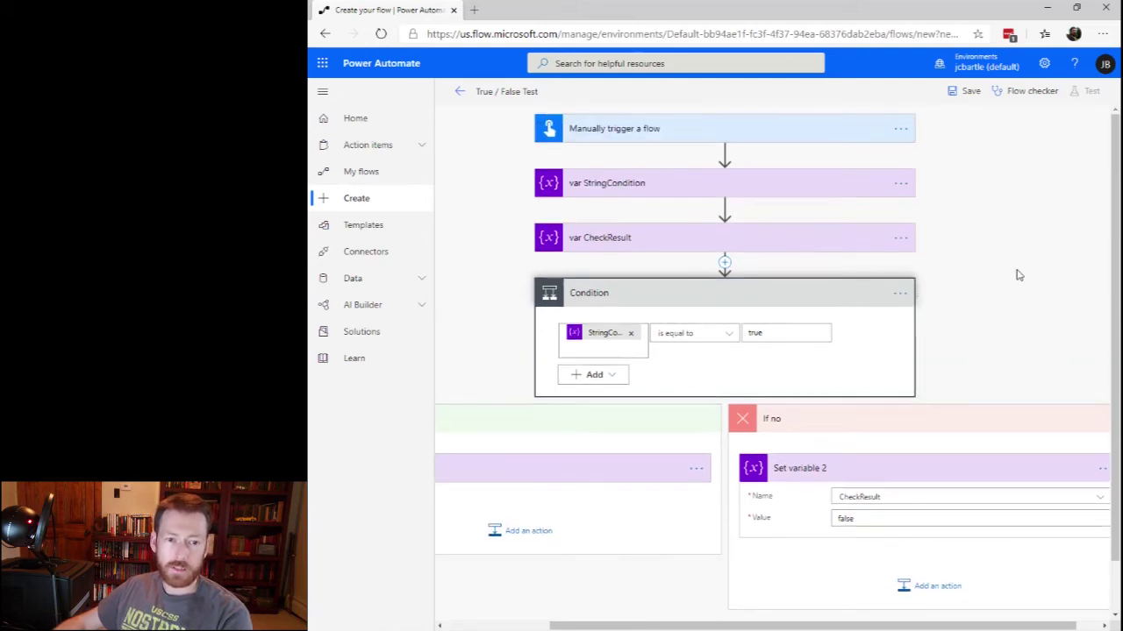
click(779, 190)
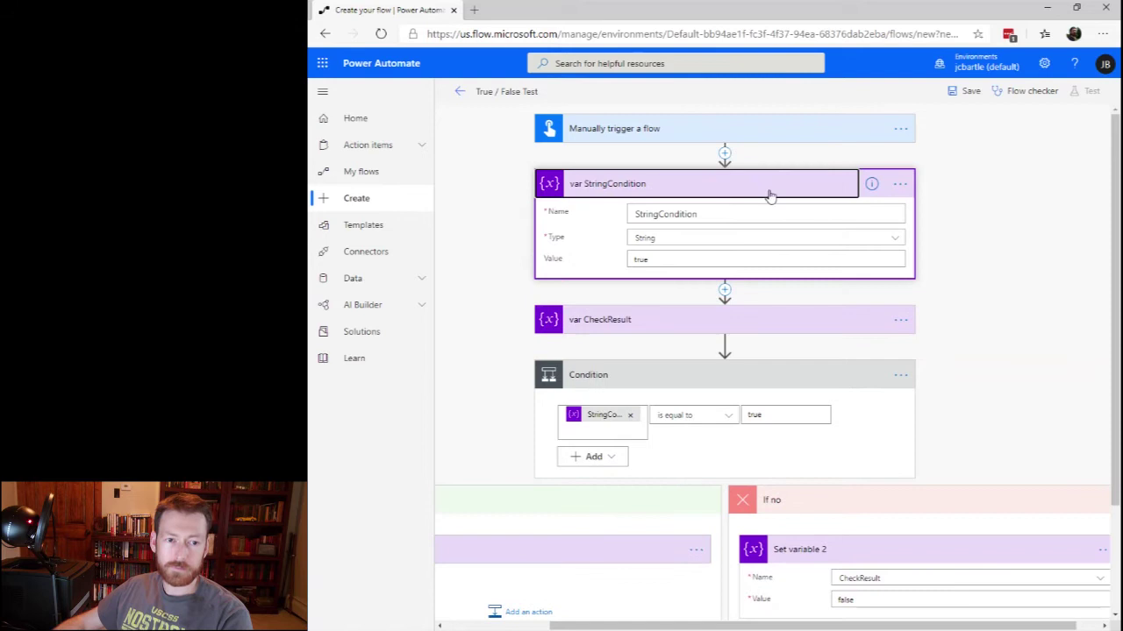
click(813, 328)
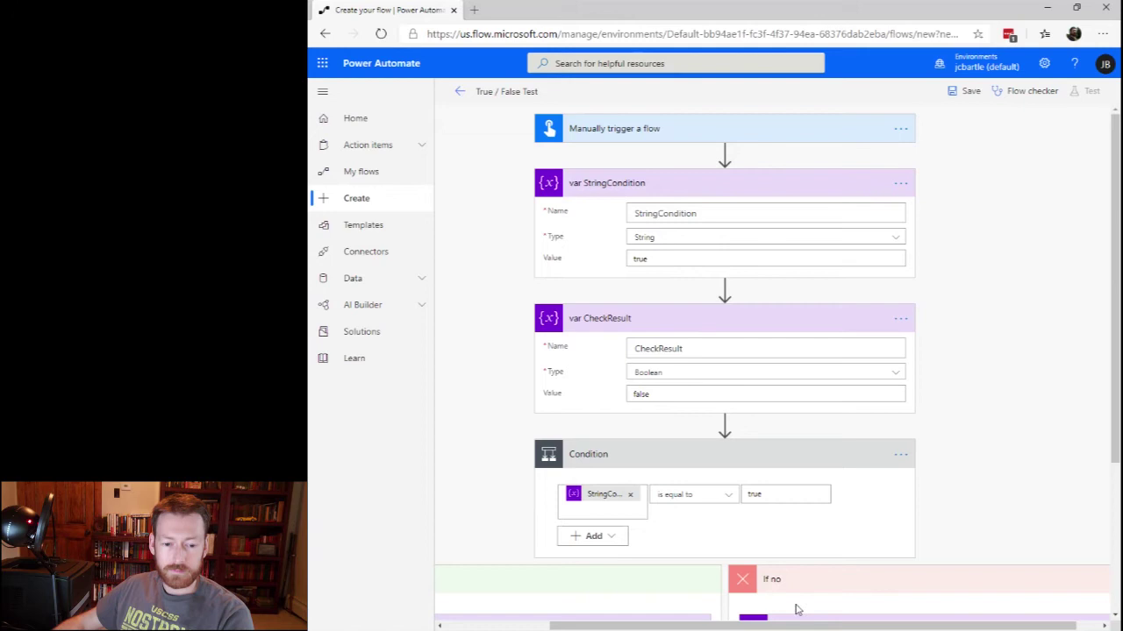
scroll(935, 418, down, 3)
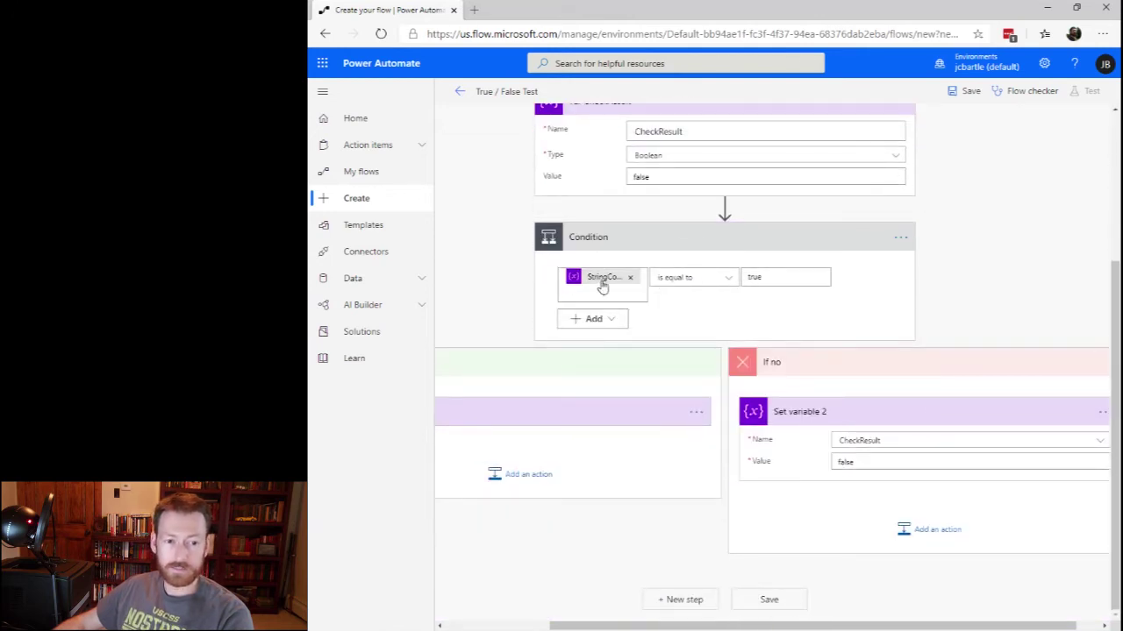
scroll(602, 288, up, 2)
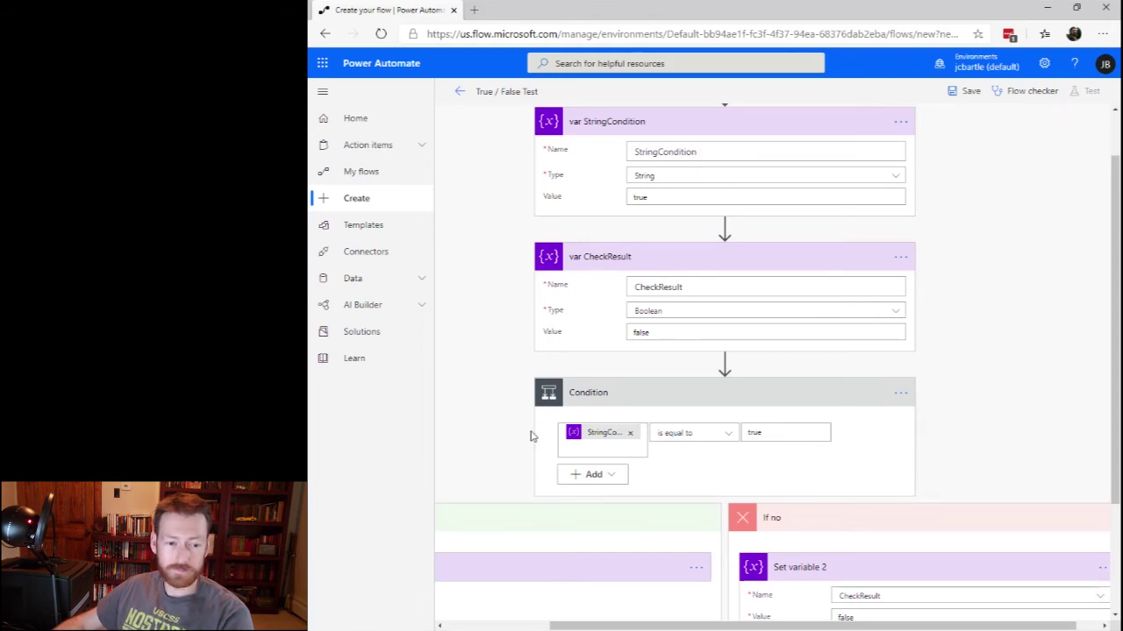
scroll(530, 436, down, 3)
click(771, 599)
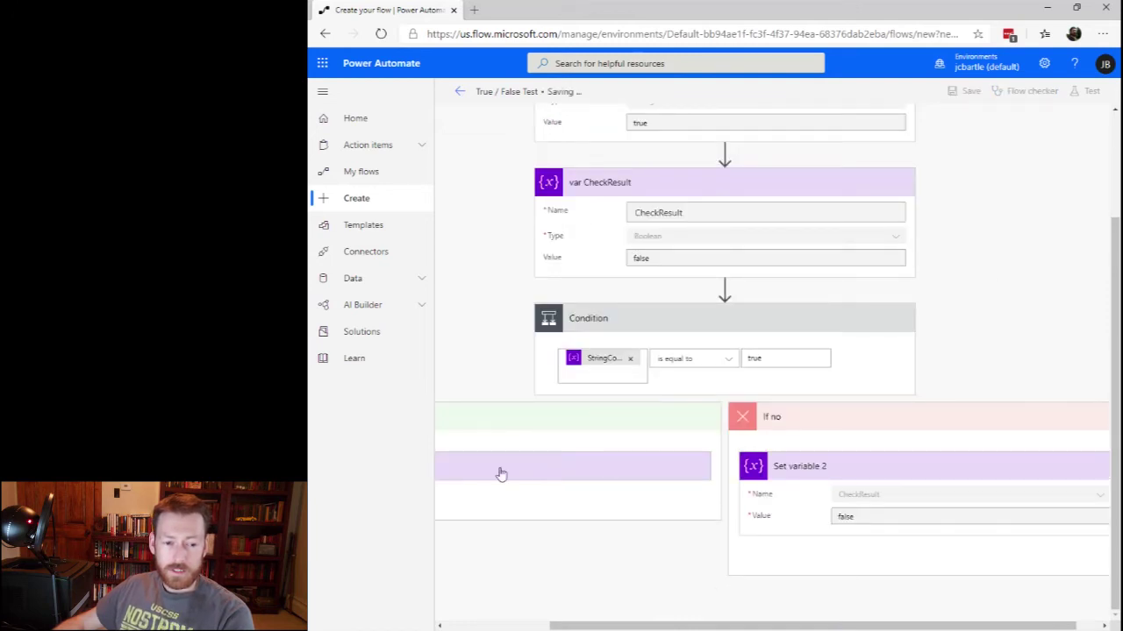
- Expand the Set variable action in the If yes branch and review the settings across the whole flow
drag(623, 625, 572, 628)
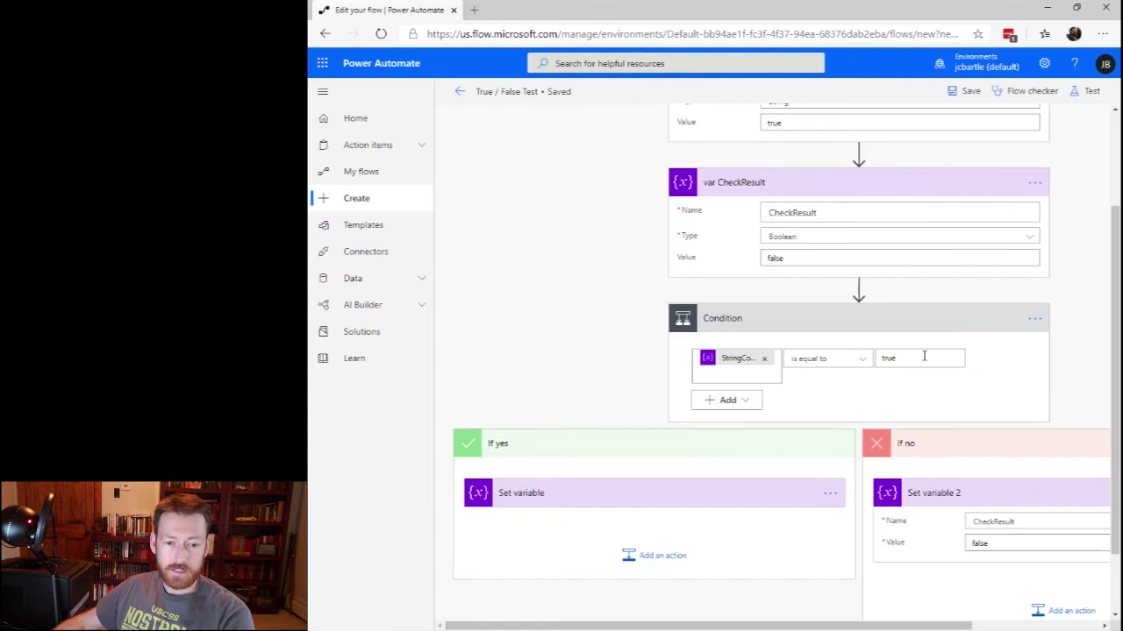
click(537, 498)
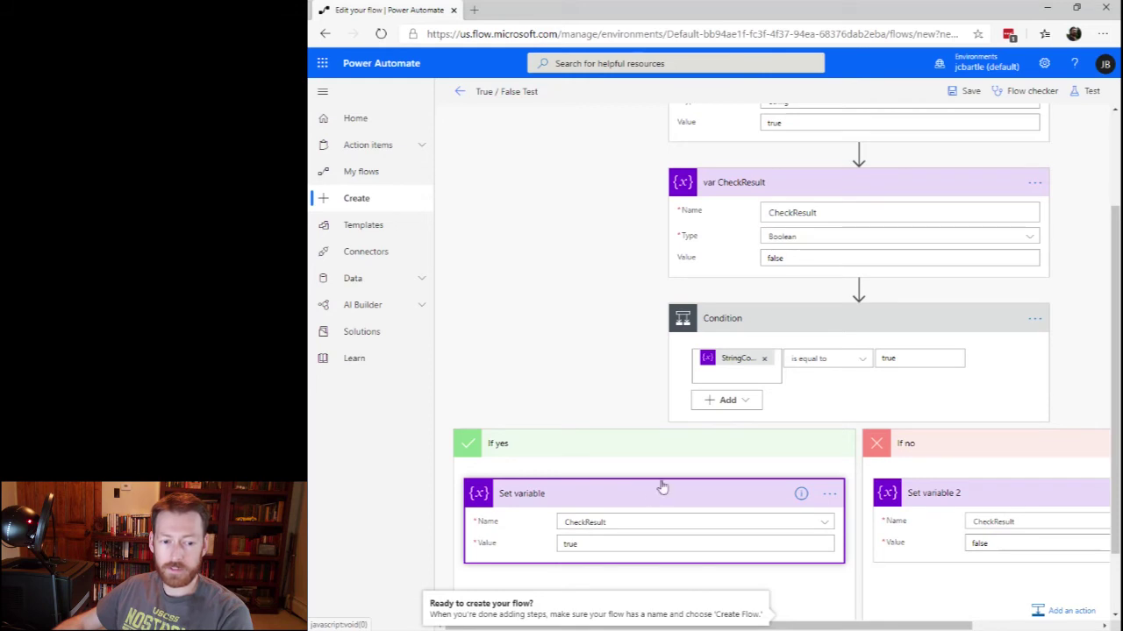
scroll(931, 409, up, 3)
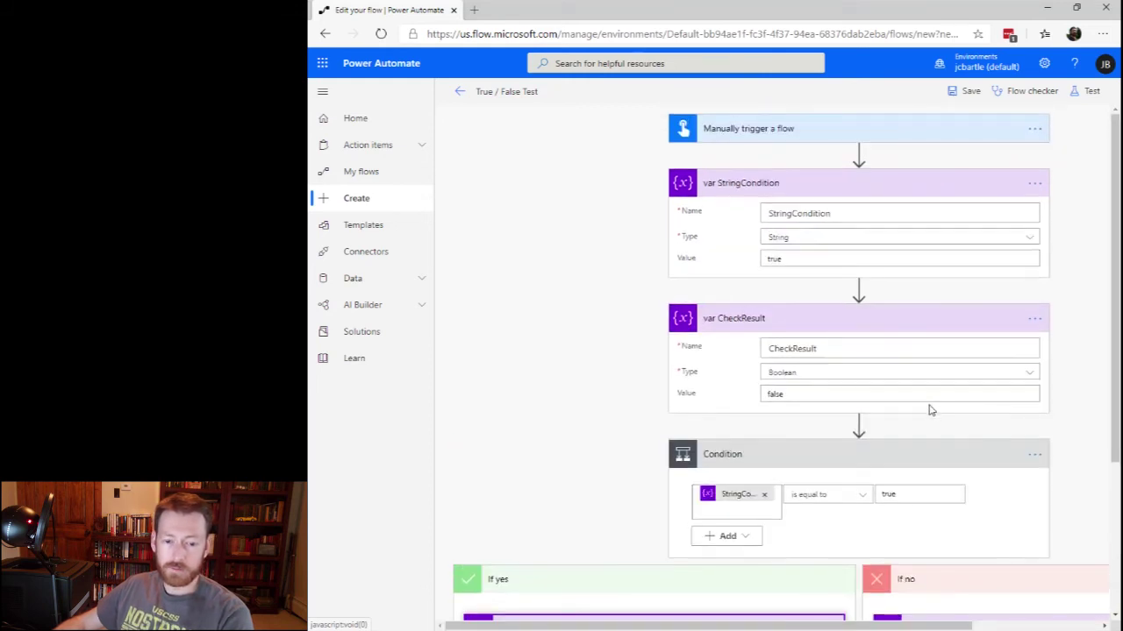
drag(777, 629, 896, 629)
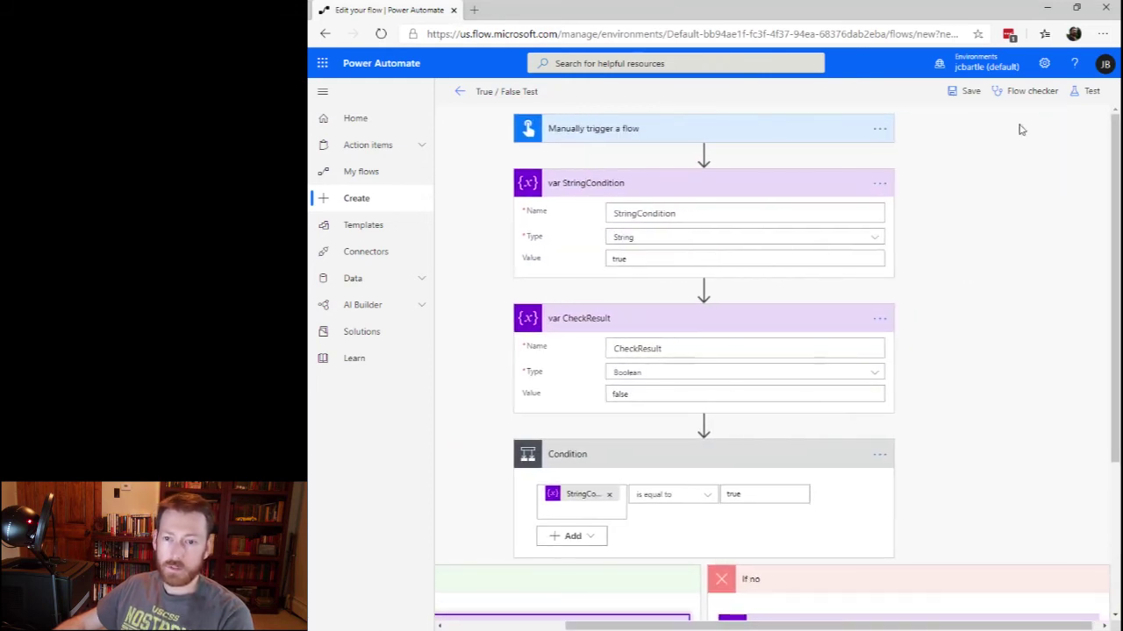
- Test the True / False Test flow by running it manually, and open the results of the run
click(1085, 93)
click(956, 121)
click(942, 176)
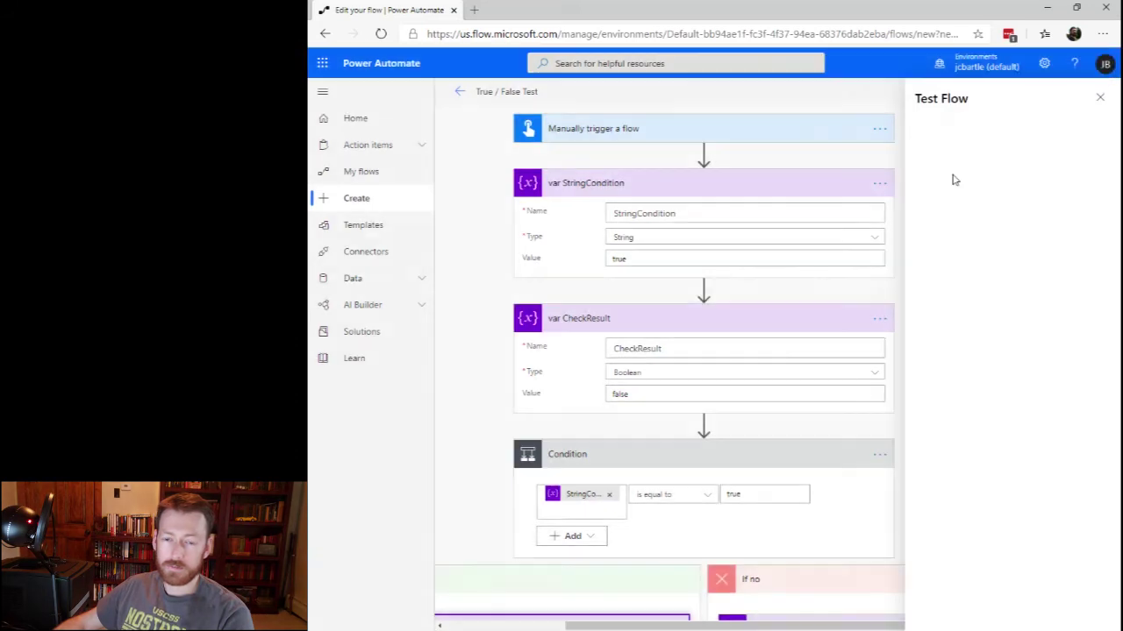
click(949, 608)
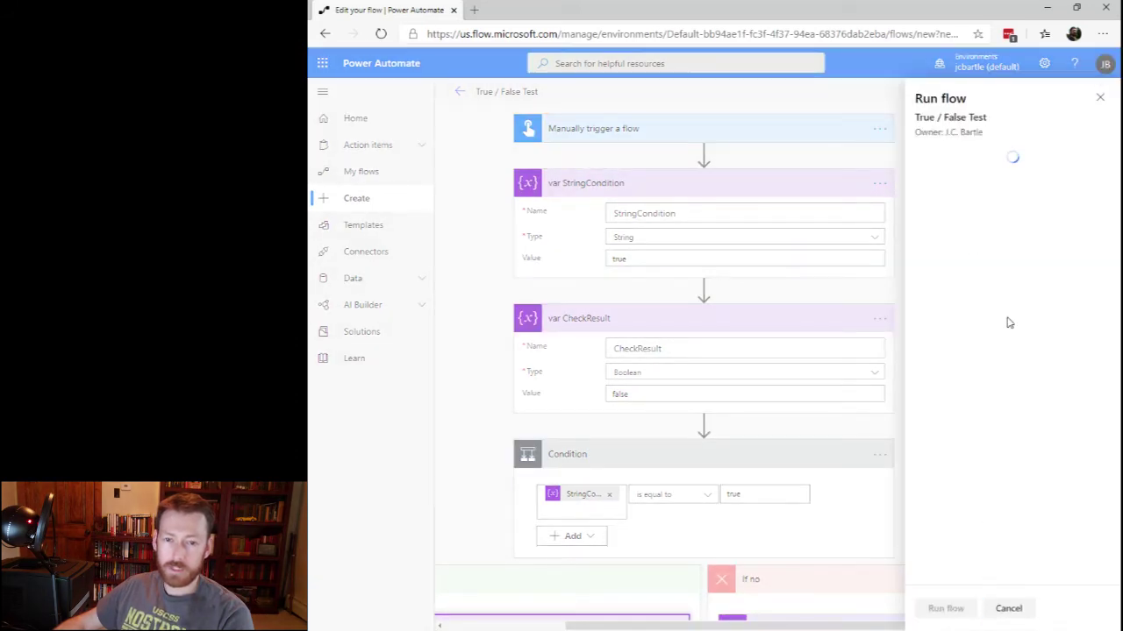
click(939, 607)
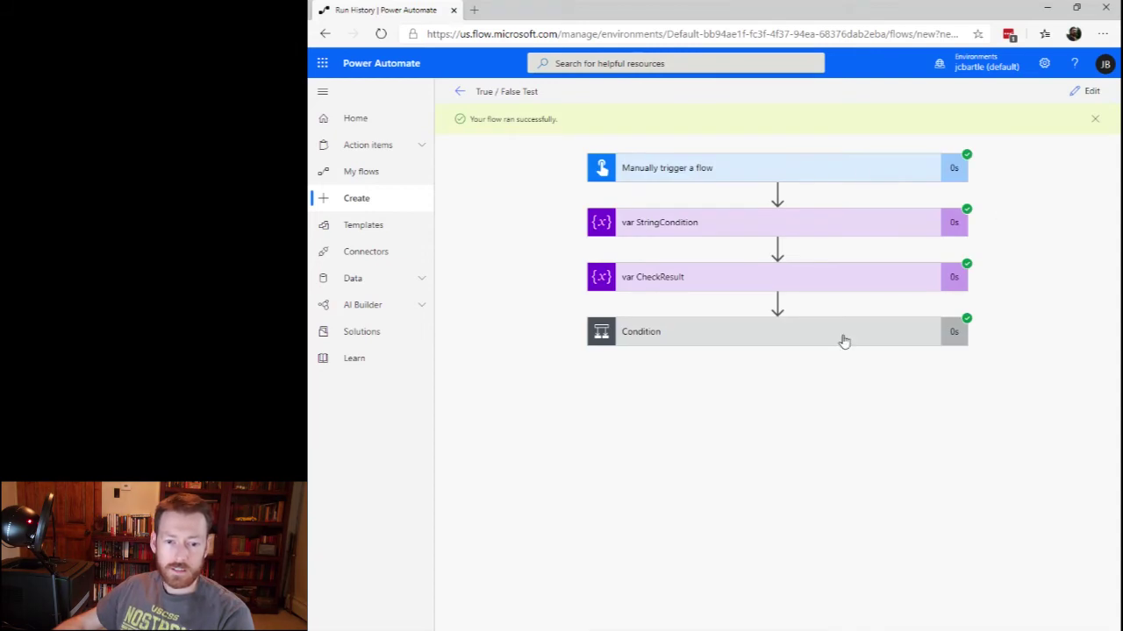
- Examine the Condition's expression result and both branches in the run results, and return to editing the flow
click(843, 341)
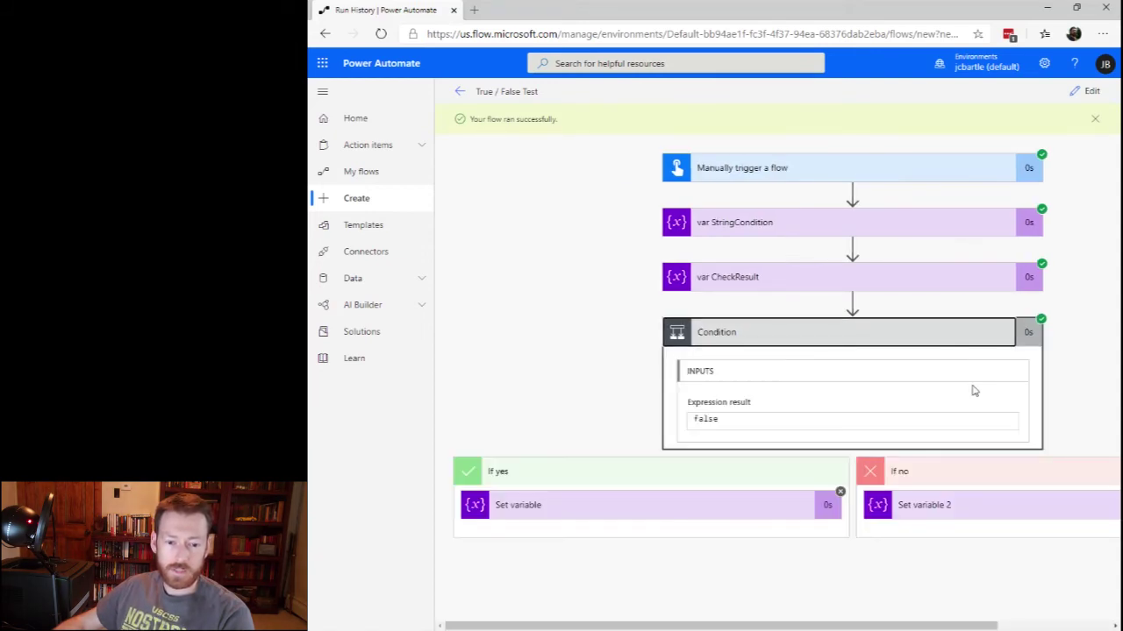
drag(917, 626, 1032, 628)
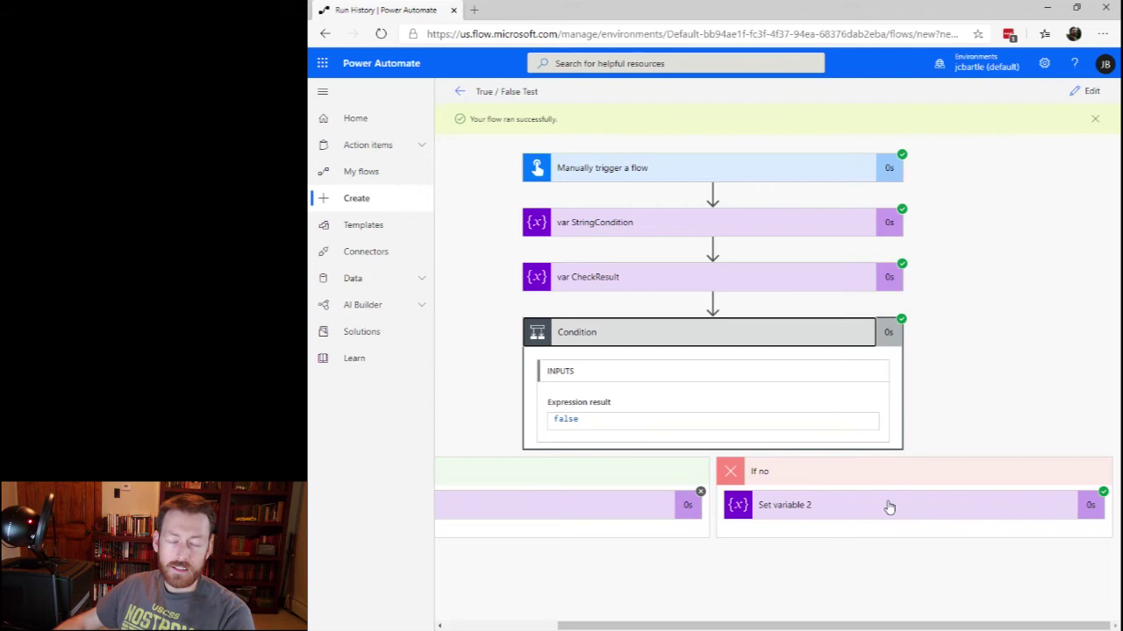
click(959, 369)
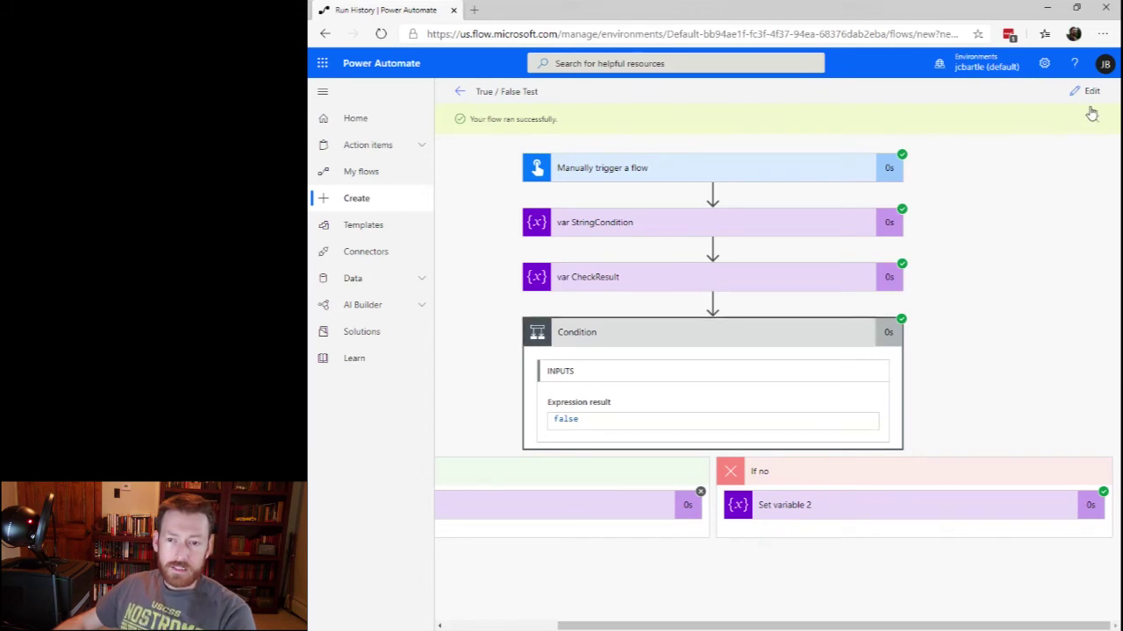
click(1091, 92)
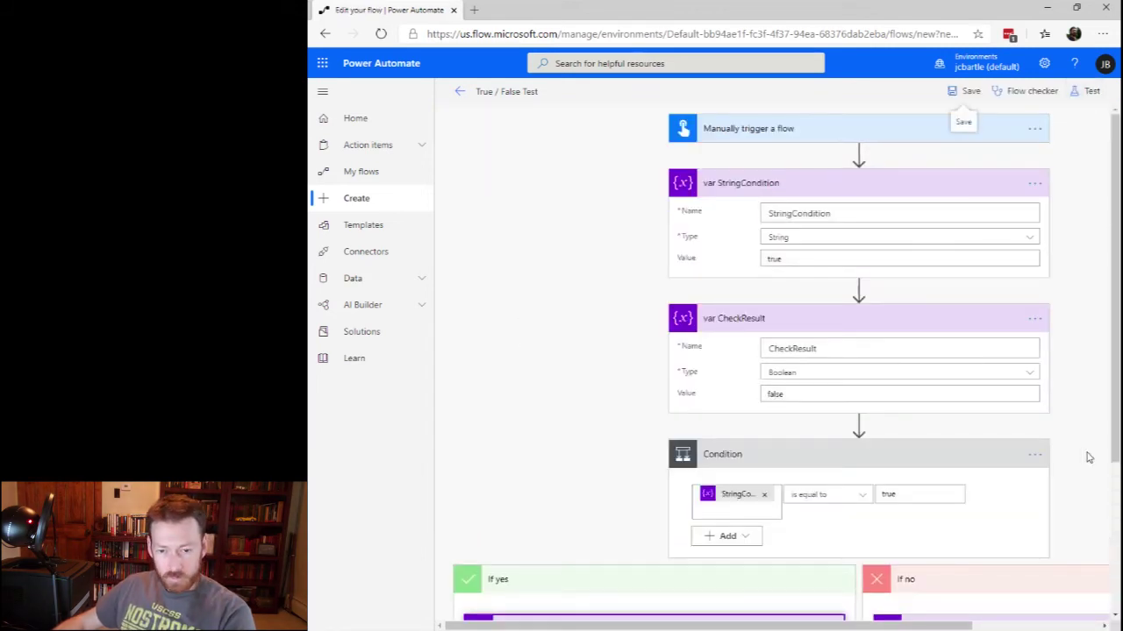
drag(922, 625, 1008, 623)
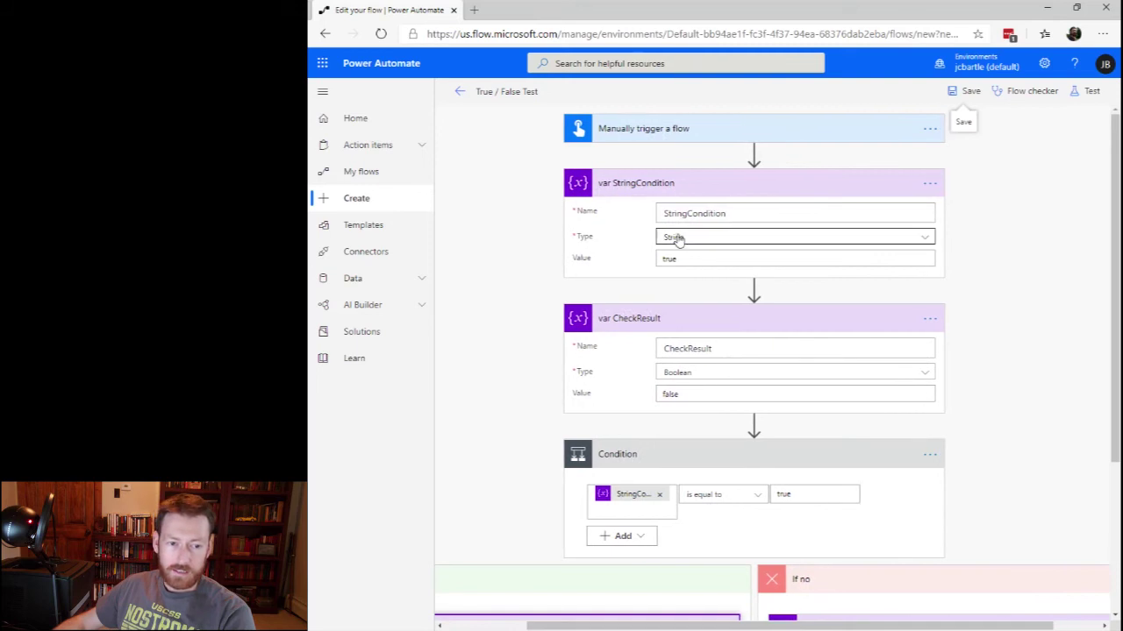
- Review the value of the StringCondition variable and the comparison value in the Condition
double_click(686, 260)
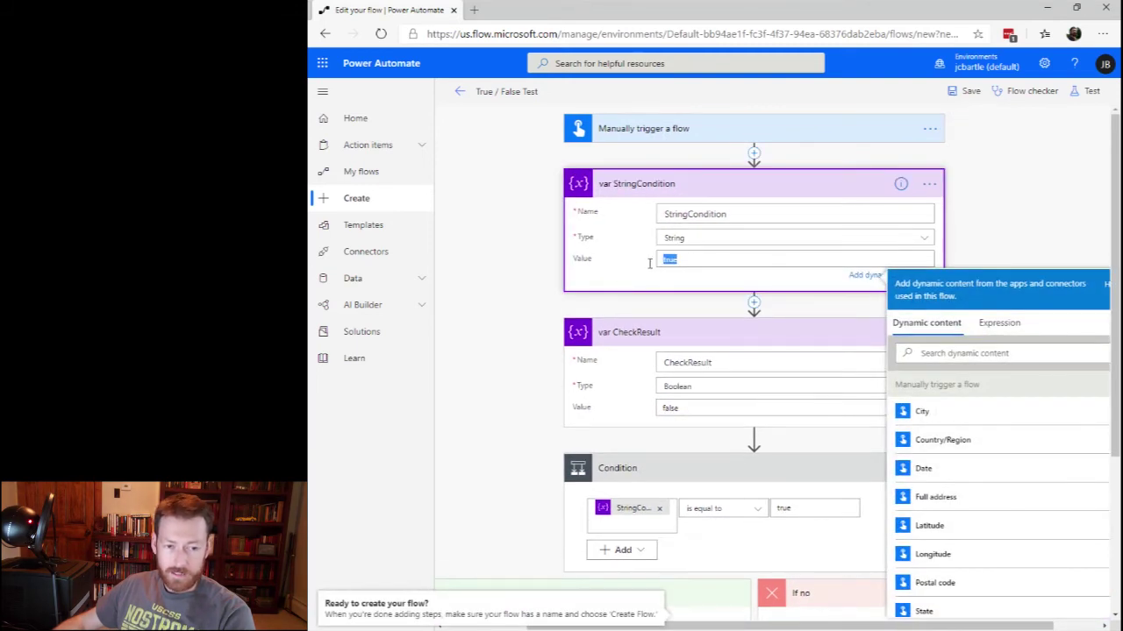
click(527, 265)
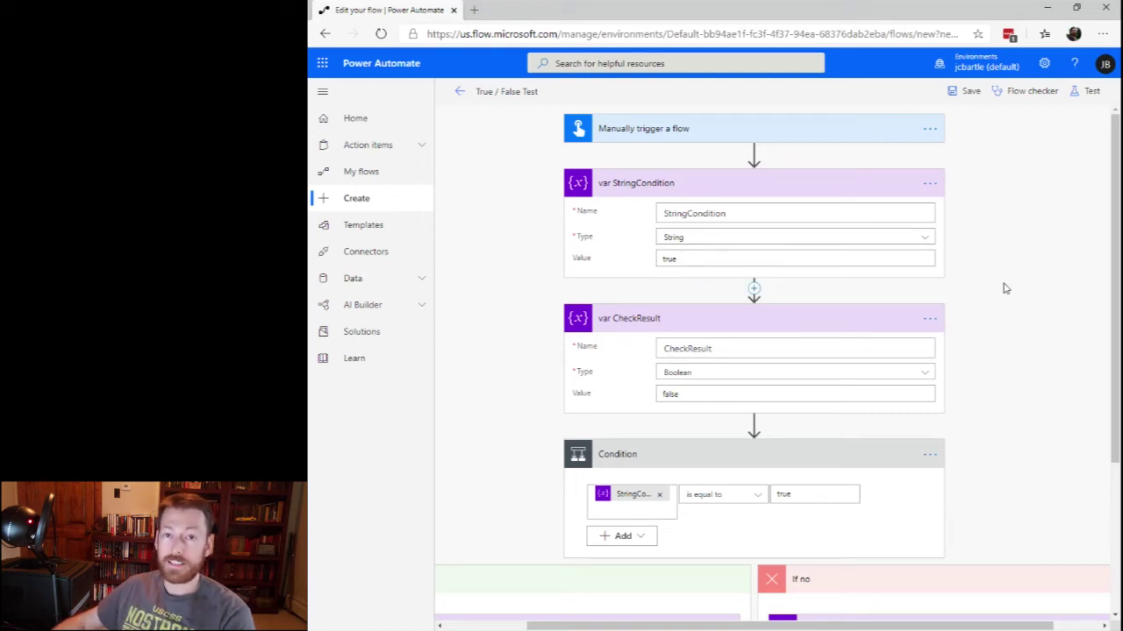
scroll(1005, 289, down, 3)
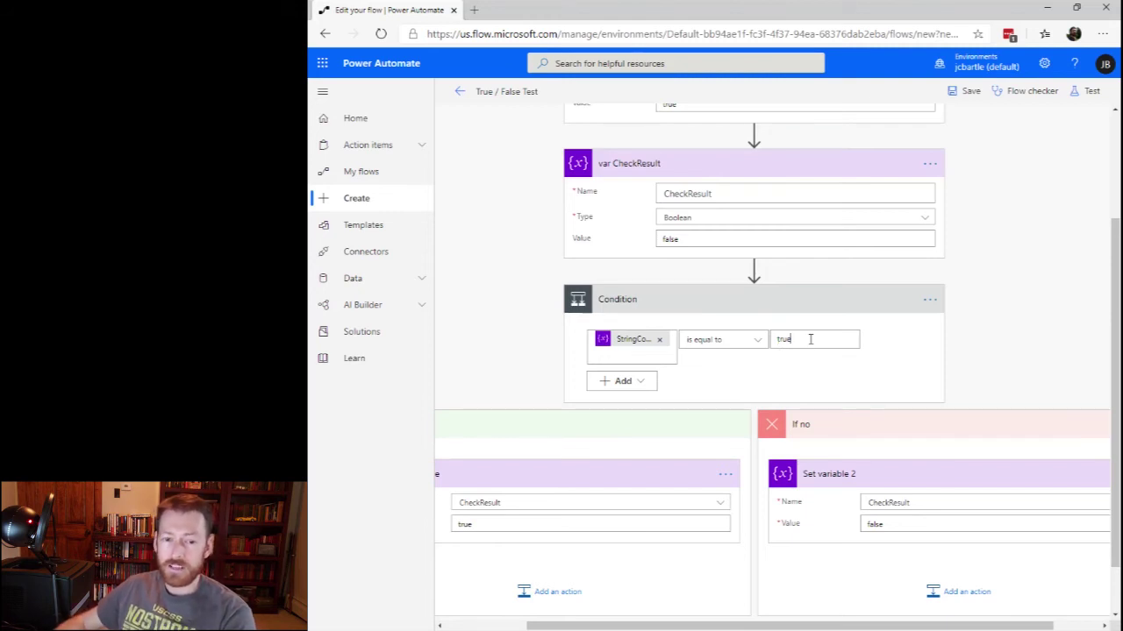
click(809, 339)
click(1051, 306)
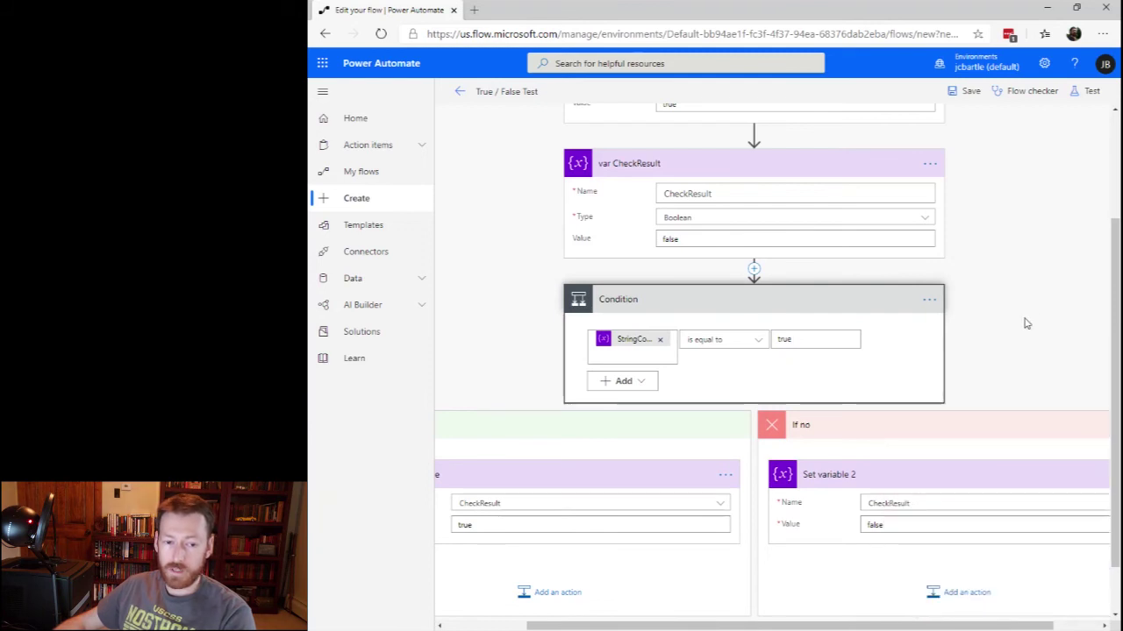
- Enclose the Condition's comparison value in double quotes as "true" and save the flow
click(809, 338)
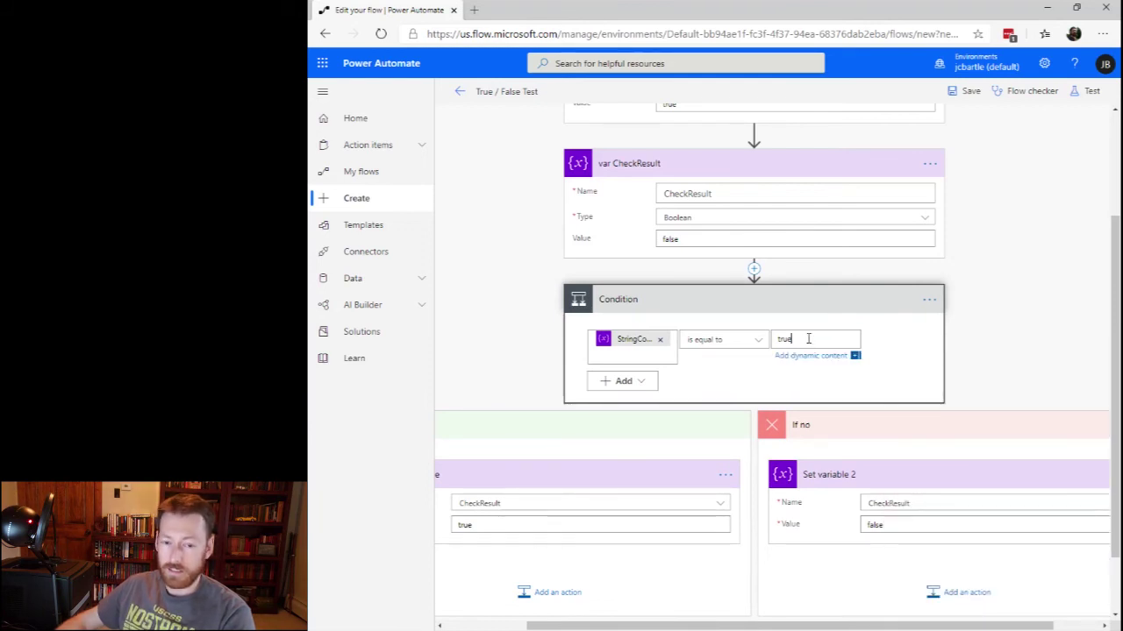
text(')
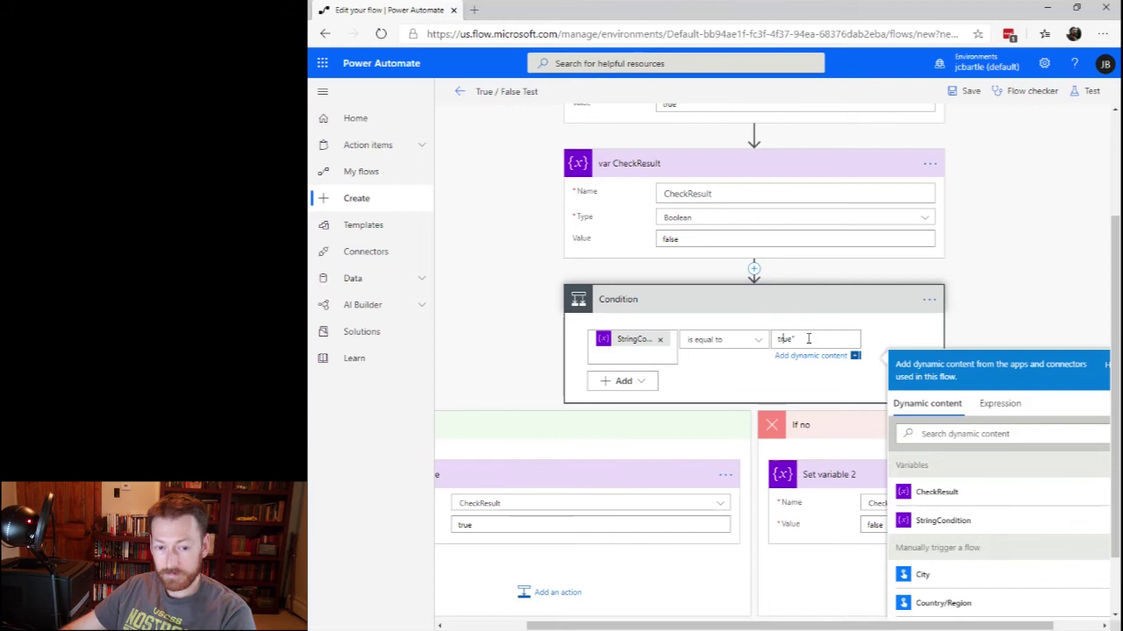
key(Home)
text(')
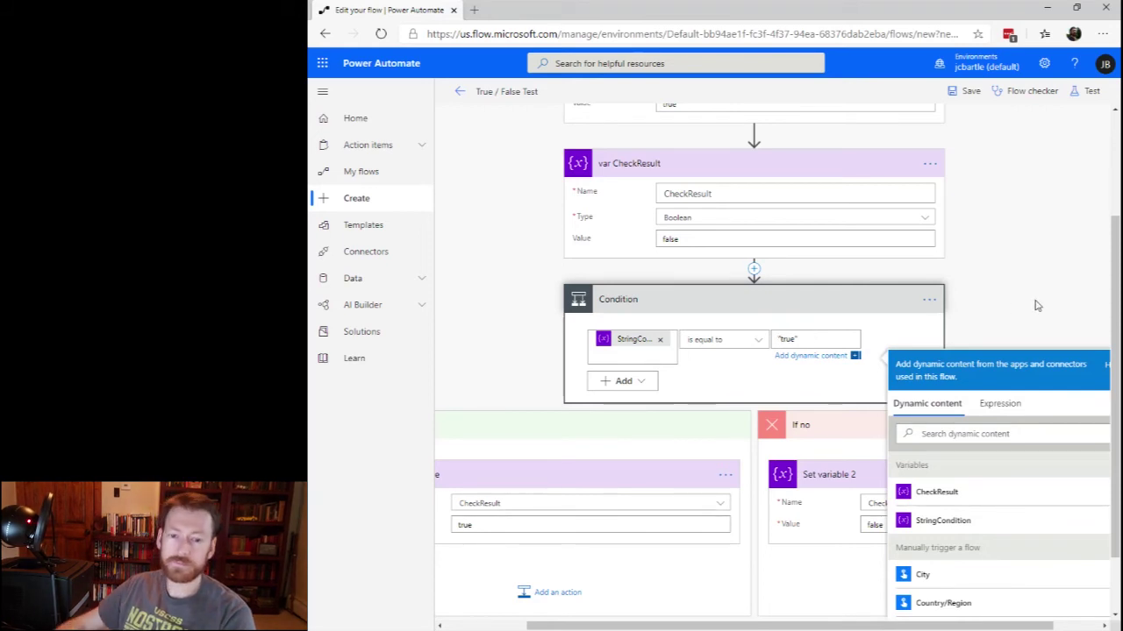
click(1039, 306)
click(965, 91)
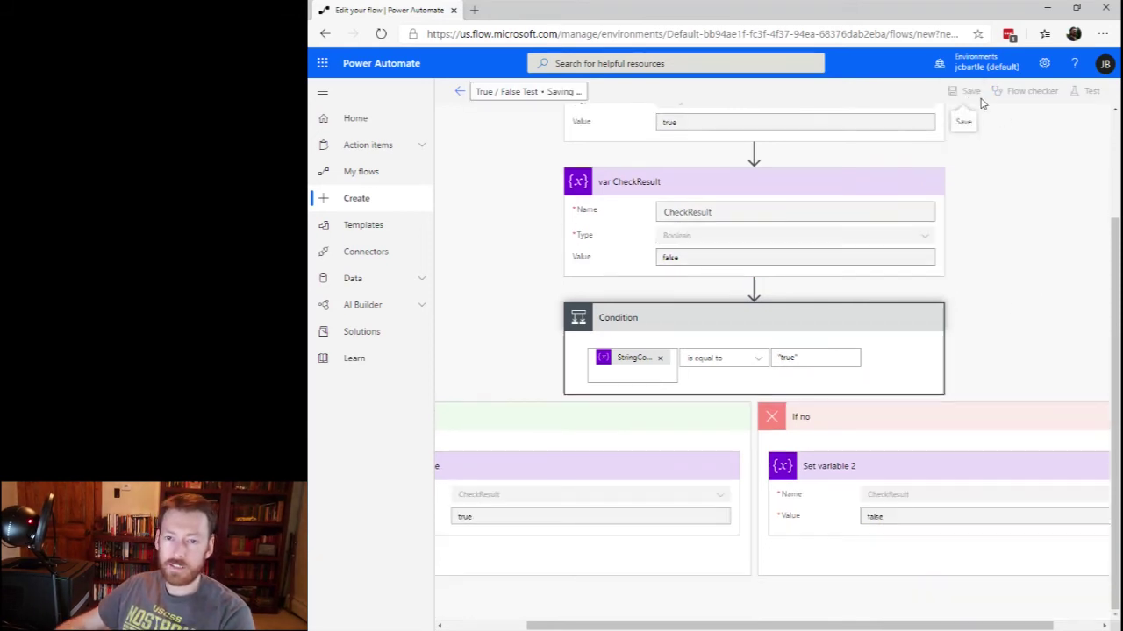
- Test the flow by performing the trigger action manually, and expand the Condition in the run results
click(1091, 91)
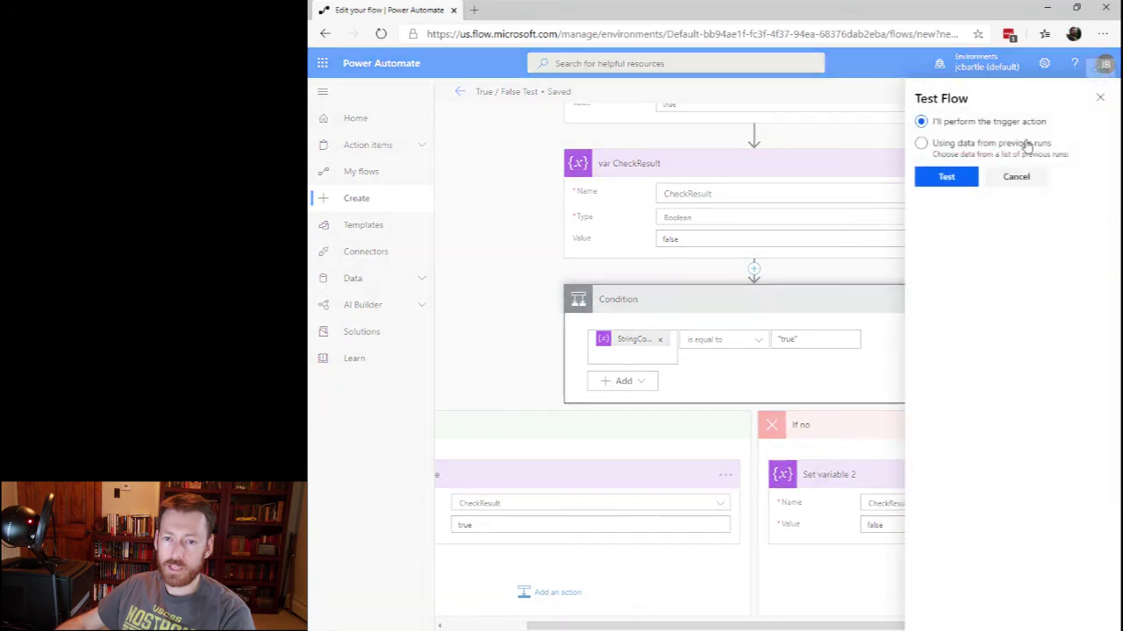
click(947, 180)
click(945, 607)
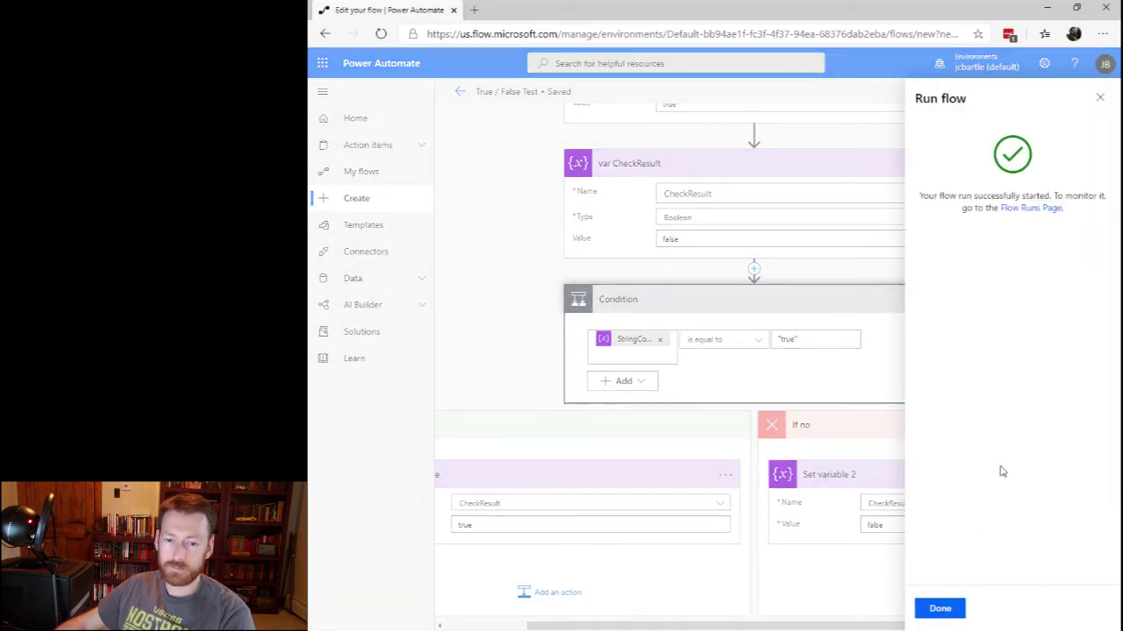
click(944, 609)
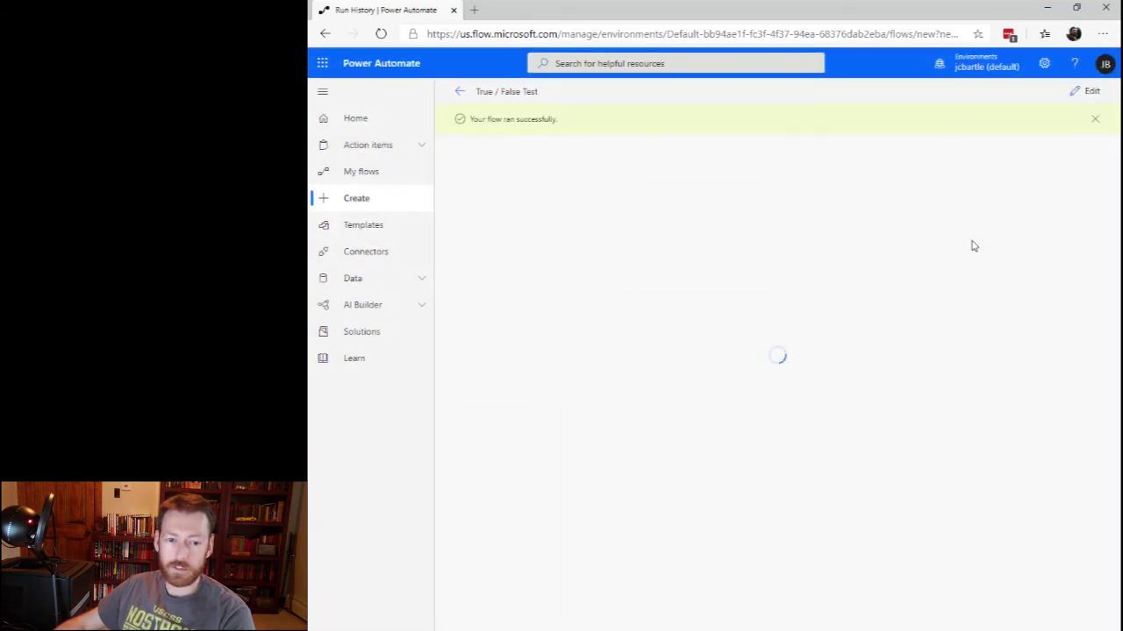
click(739, 337)
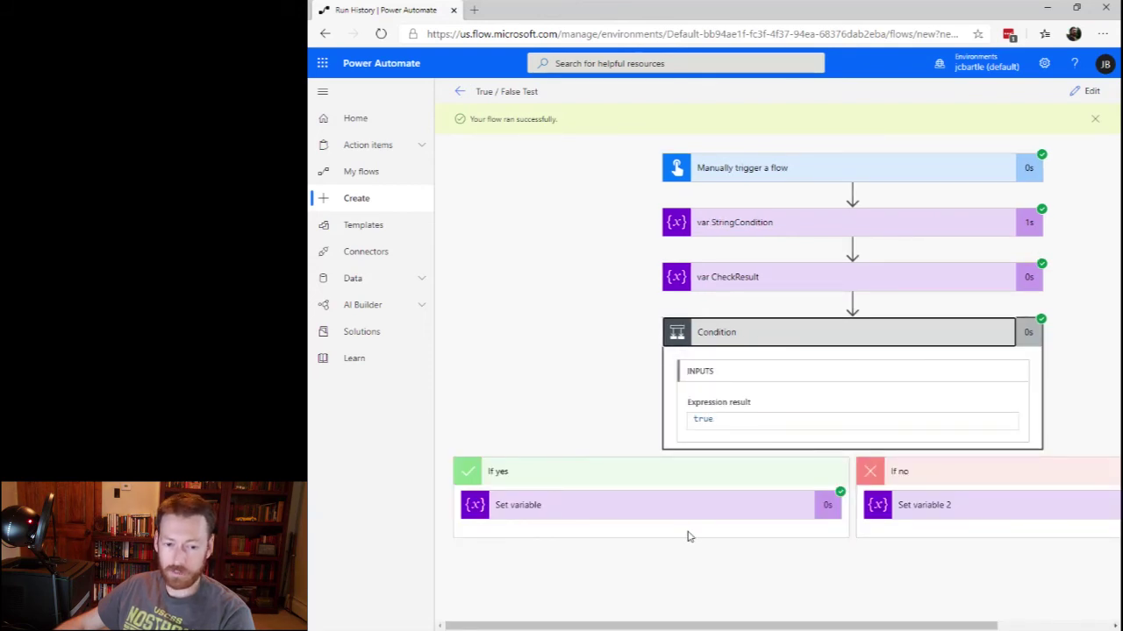
- Return to editing the flow and remove the double quotes from the Condition's comparison value, leaving true
click(1088, 91)
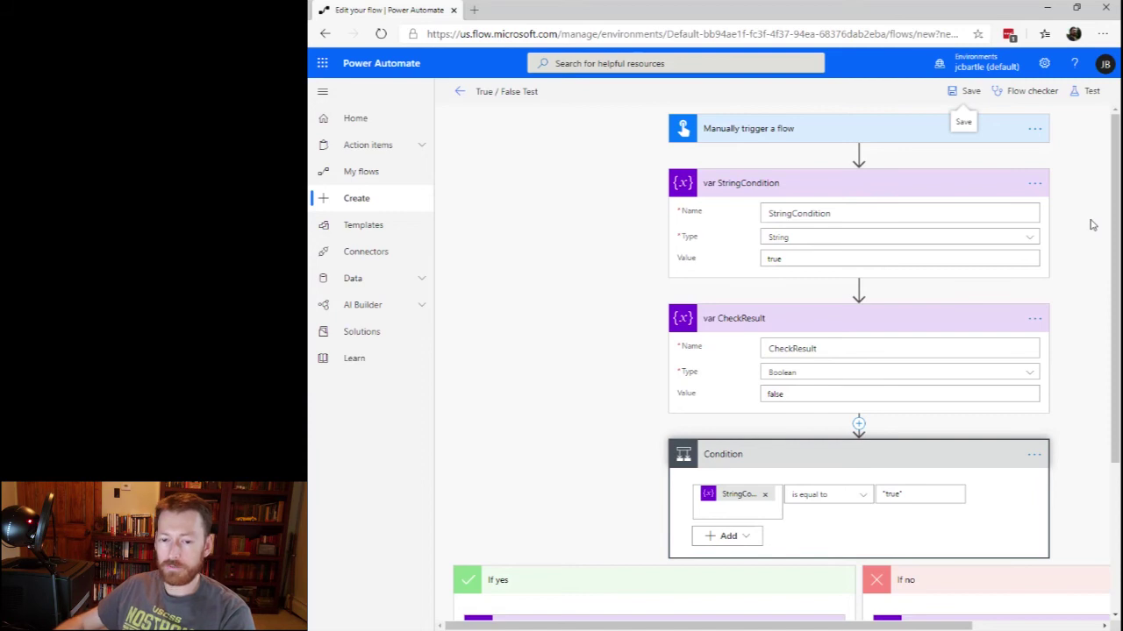
click(908, 494)
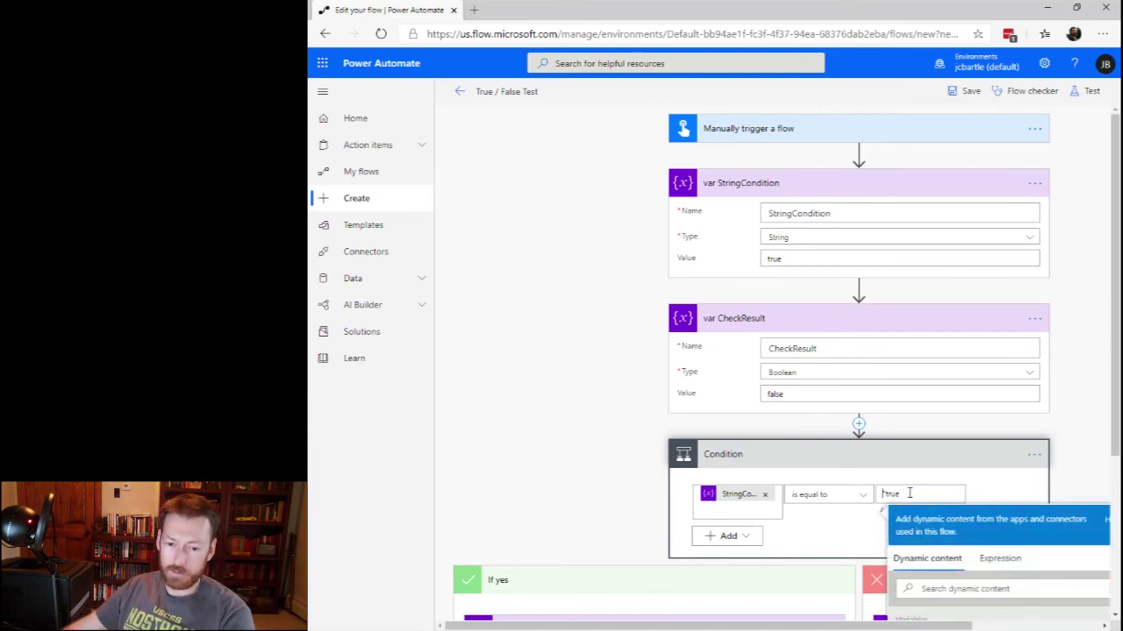
click(1085, 423)
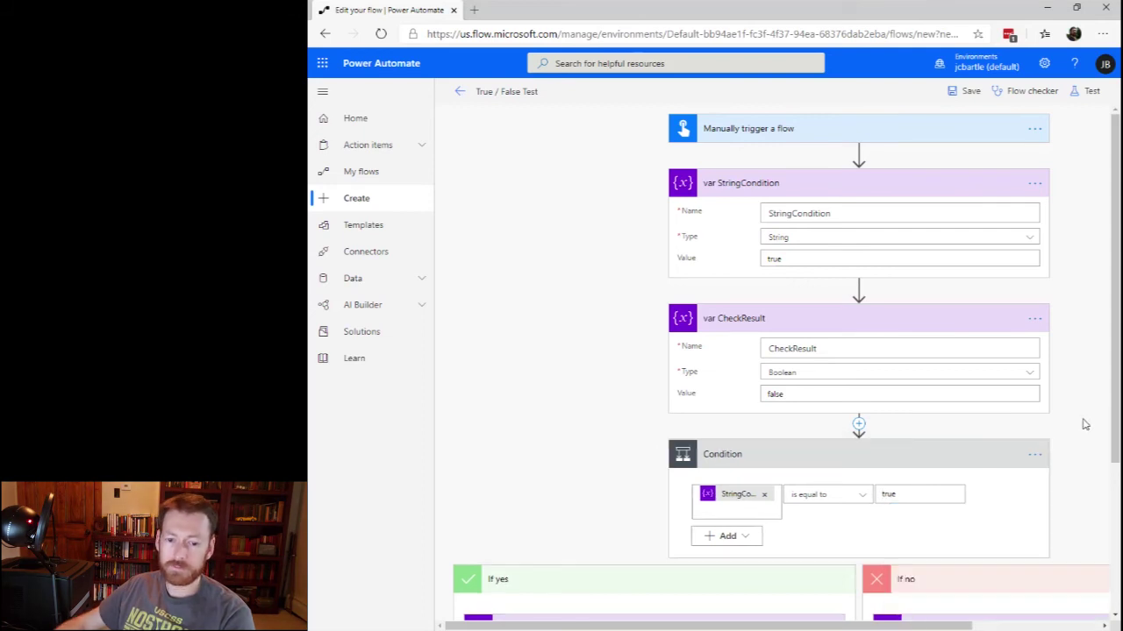
click(836, 244)
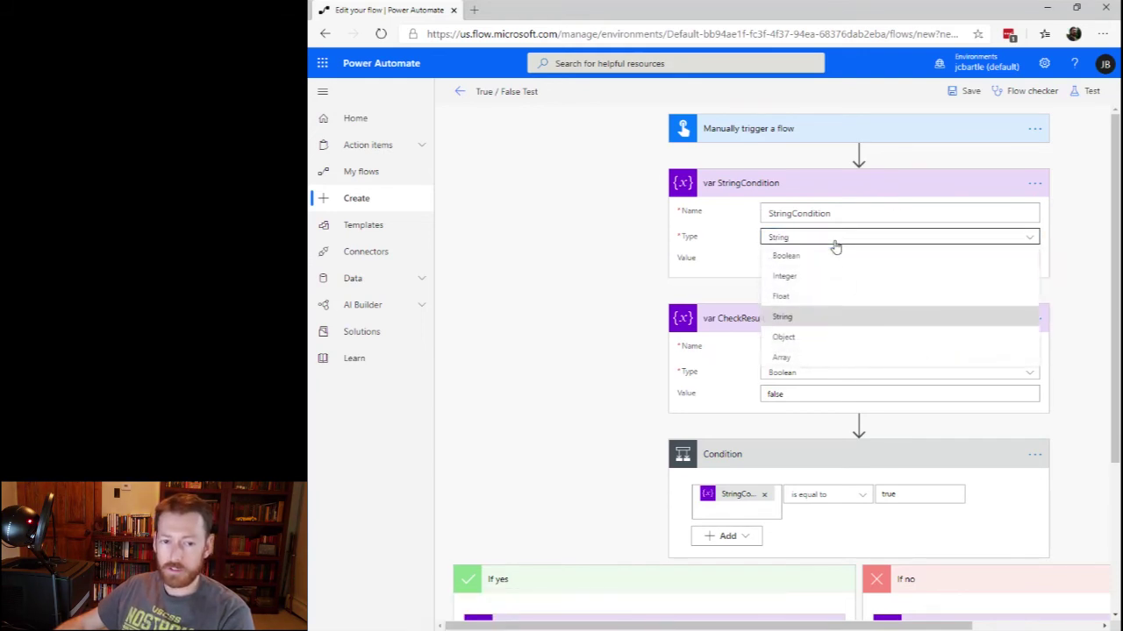
click(617, 240)
- Insert an Initialize variable action between var StringCondition and var CheckResult
click(860, 292)
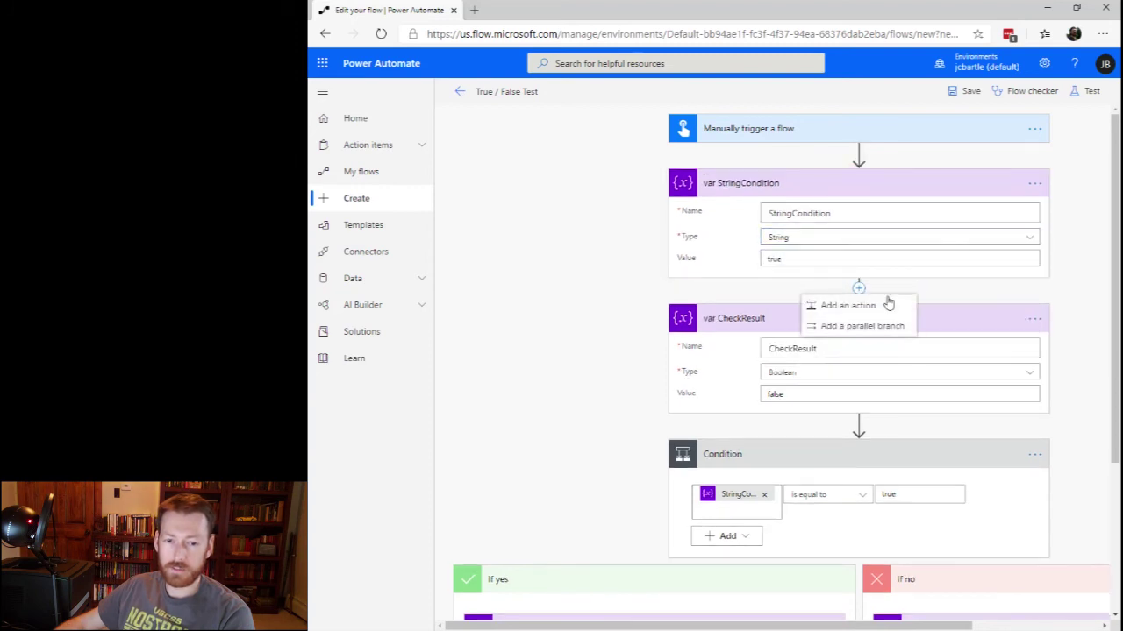
click(895, 307)
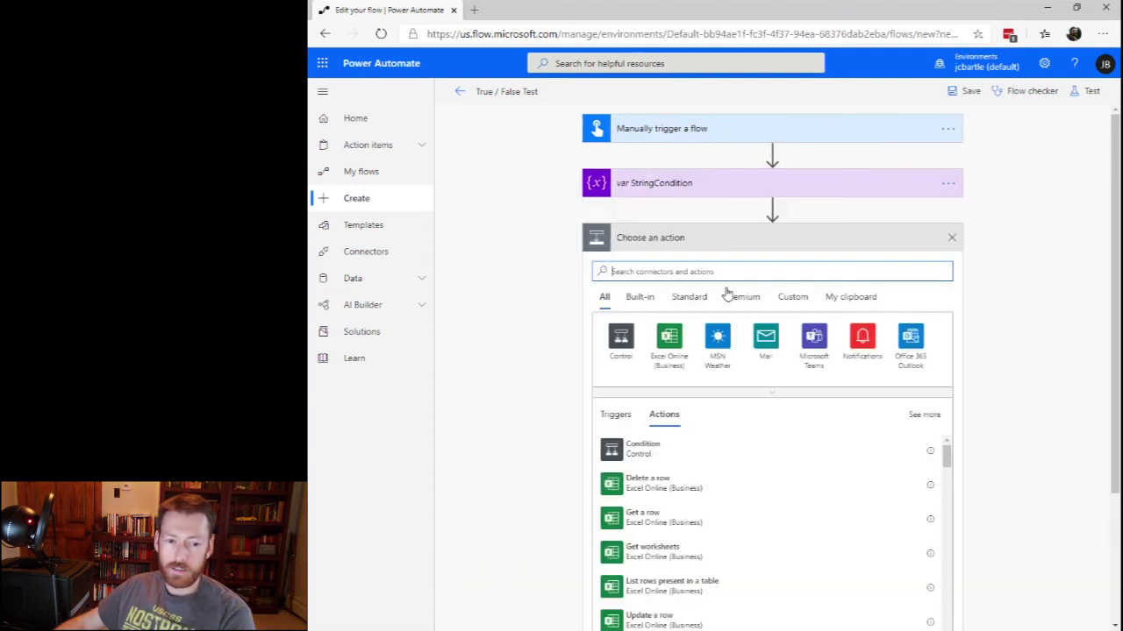
text(int)
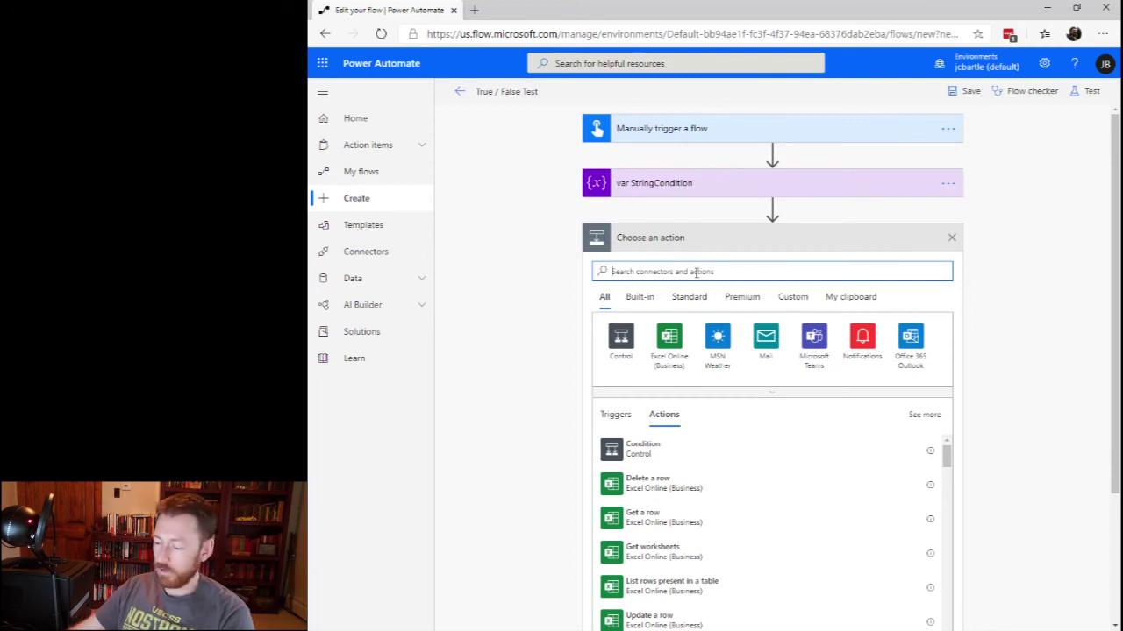
key(BackSpace)
key(BackSpace)
key(BackSpace)
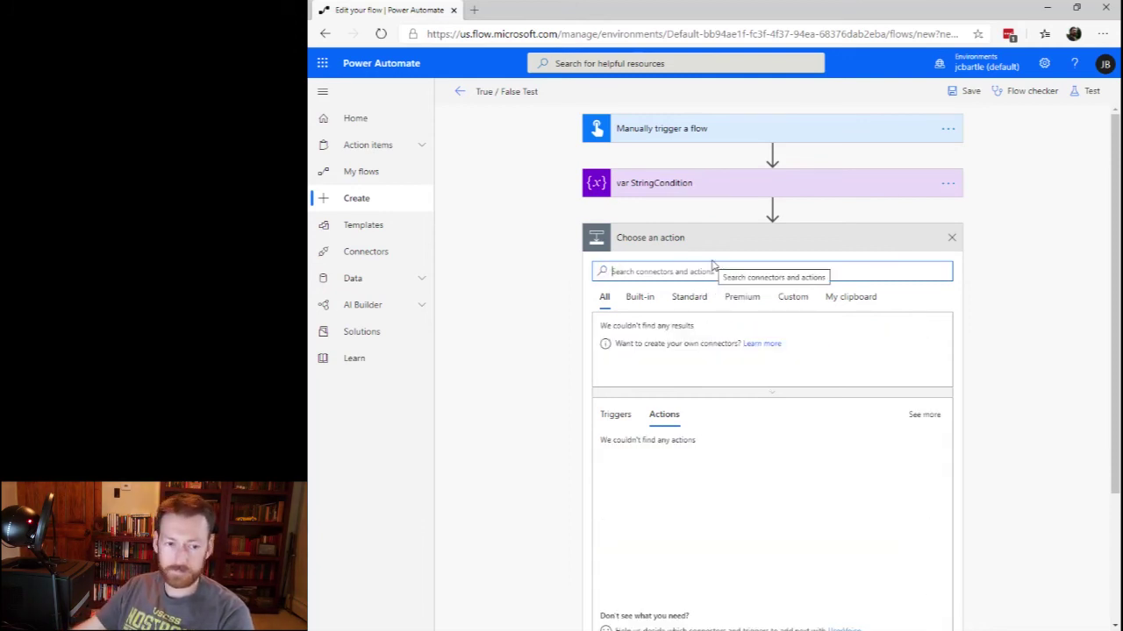
text(init)
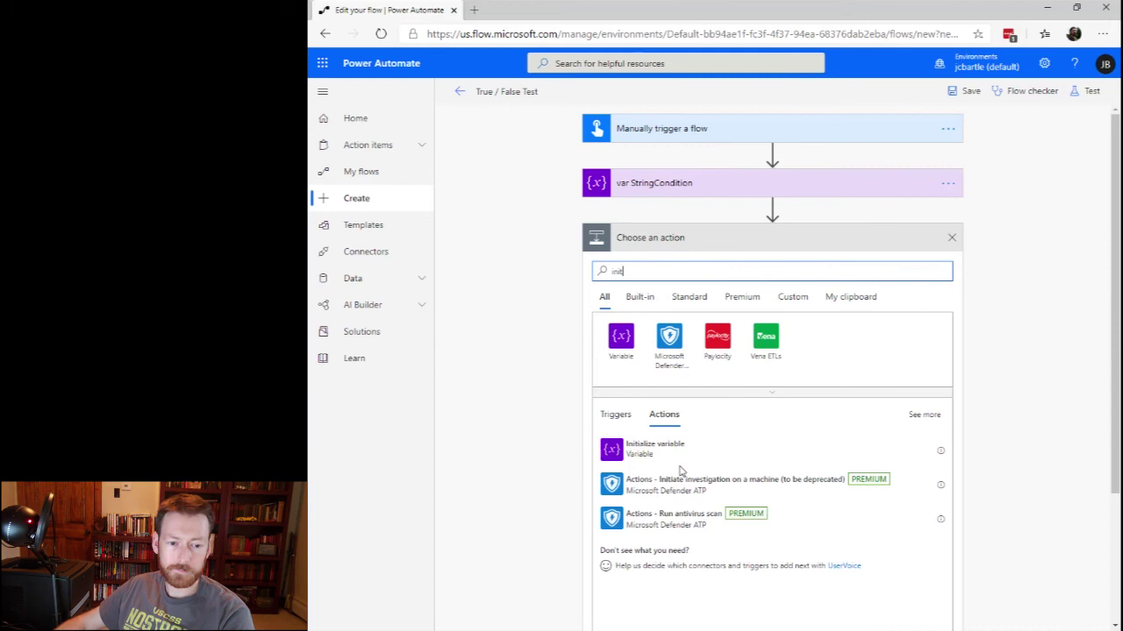
click(680, 449)
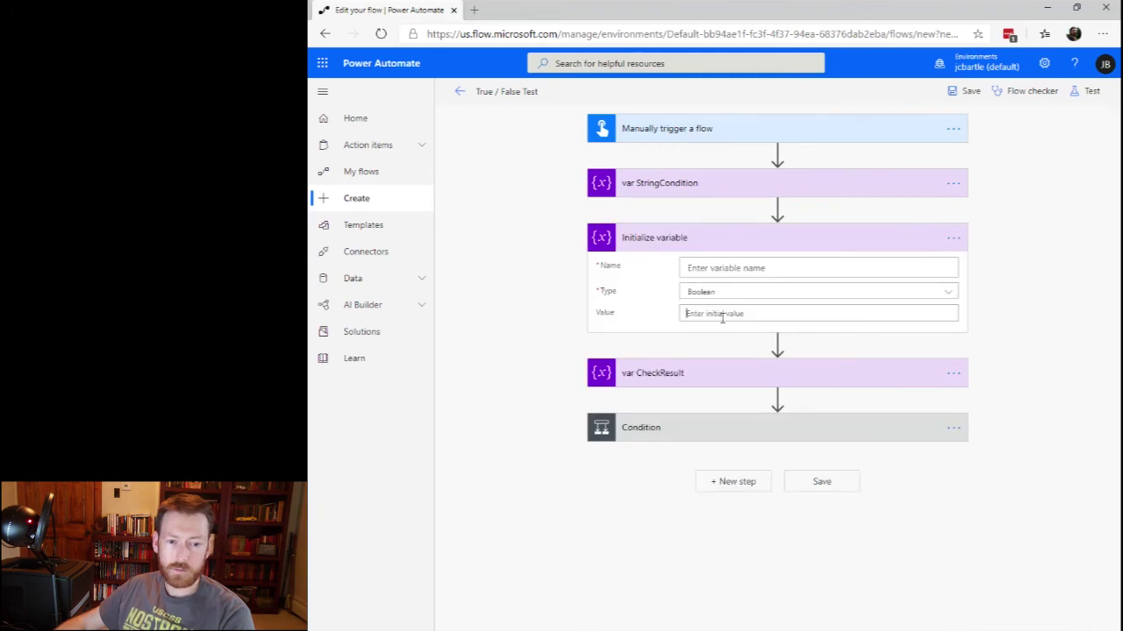
- Set the new Boolean variable's value to true and name it BooleanCondition
click(722, 314)
text(tr)
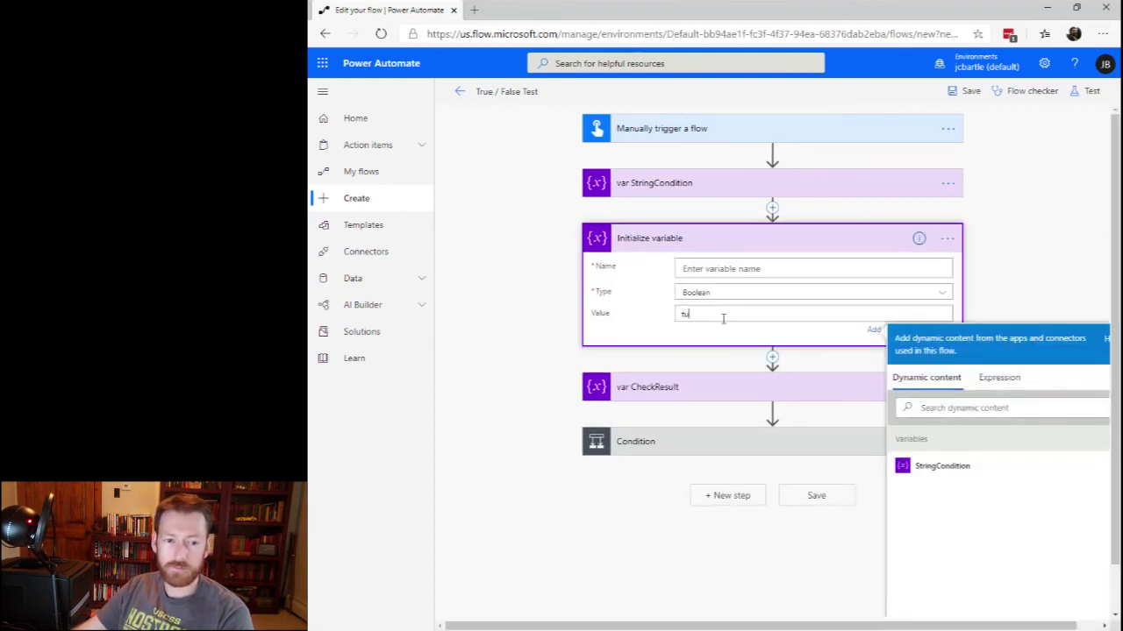
text(ue)
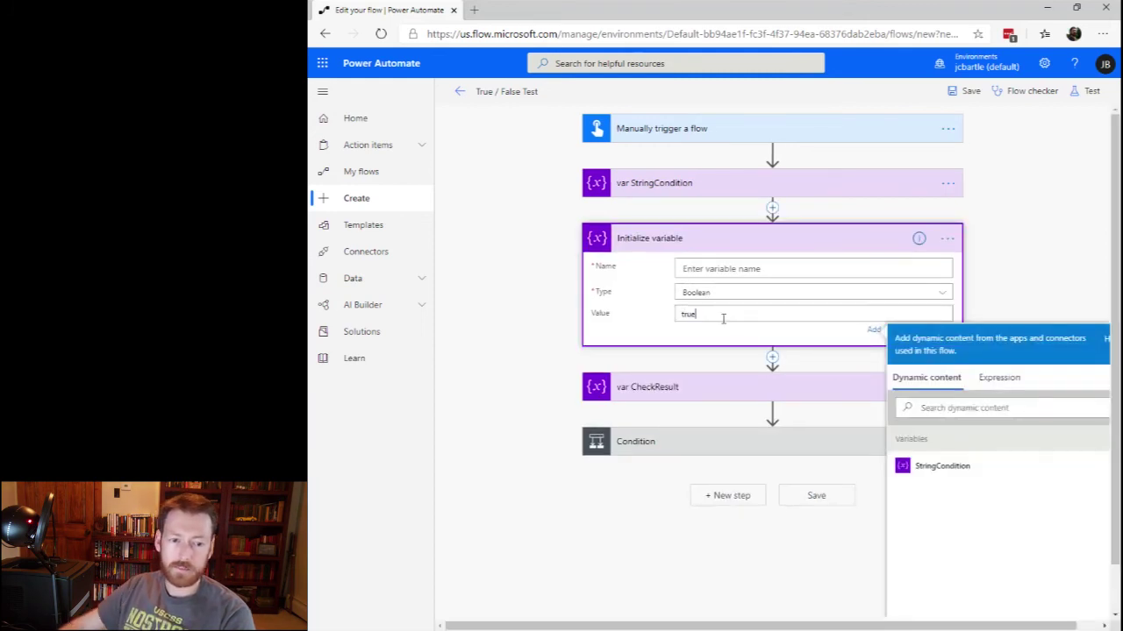
click(737, 270)
text(Bo)
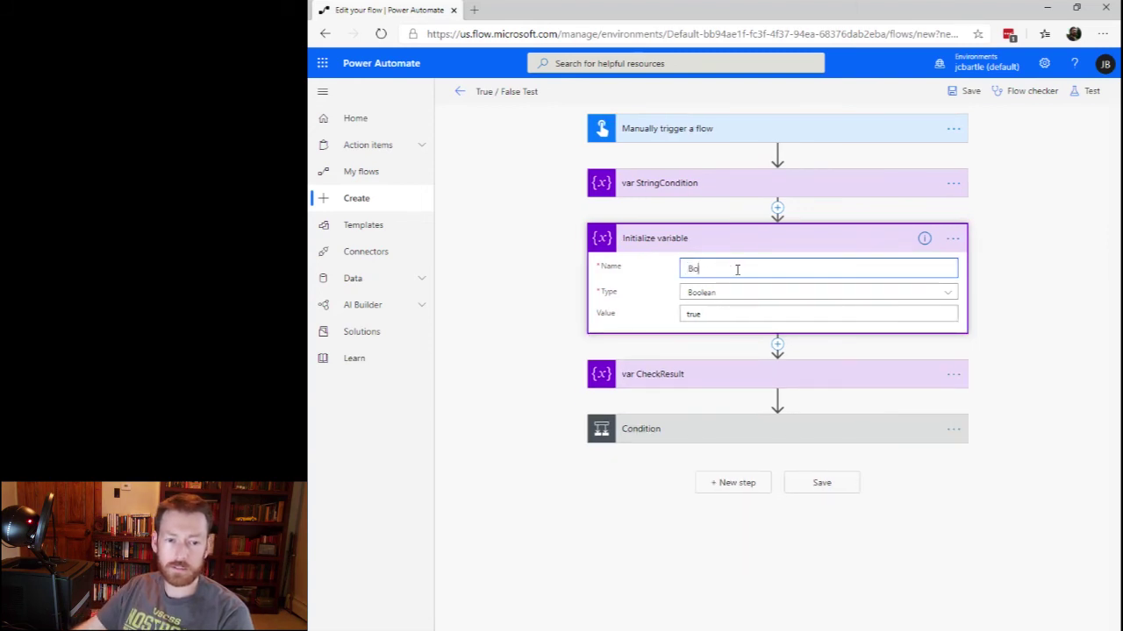
text(oleanConditio)
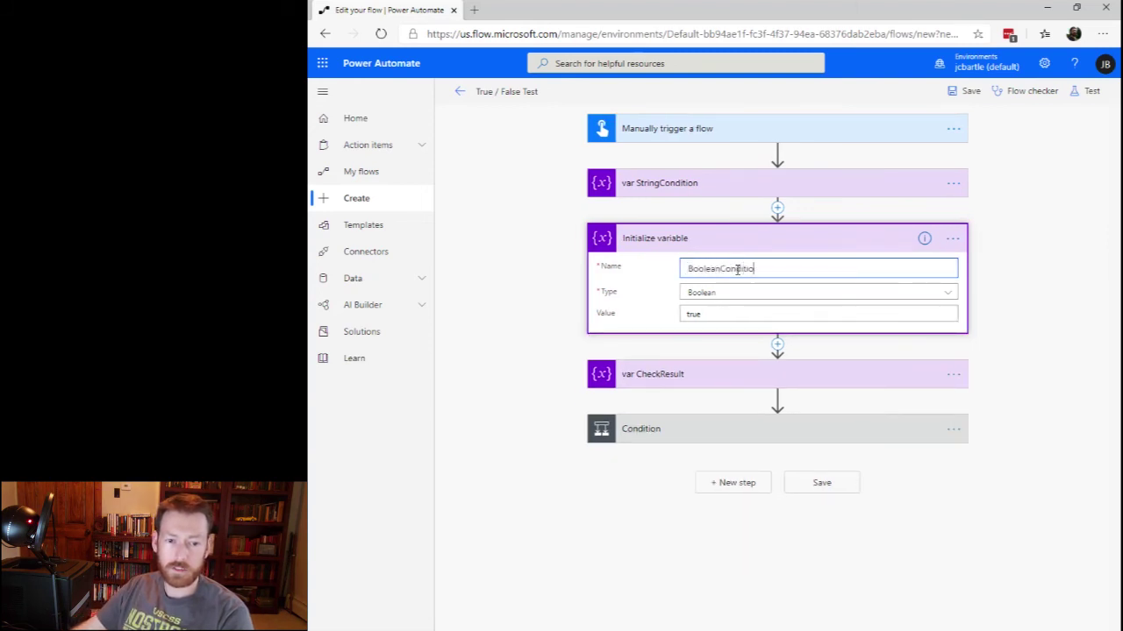
text(n)
- Rename the new Initialize variable action as var BooleanCondition, reusing the variable's name
double_click(736, 270)
key(ctrl+c)
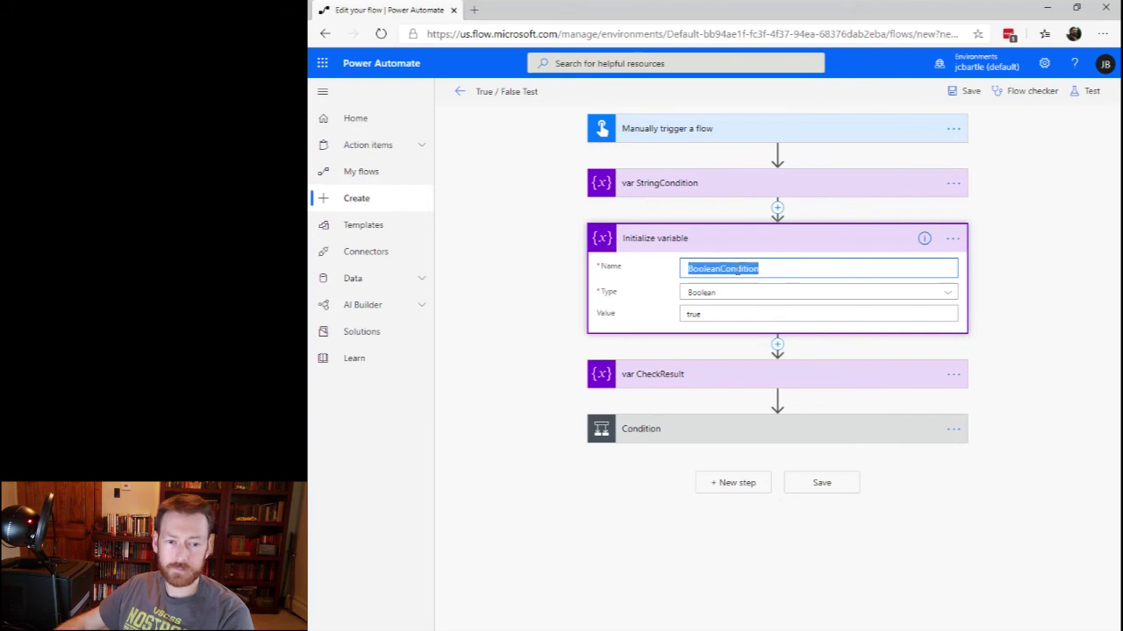
click(953, 238)
click(1007, 257)
text(v)
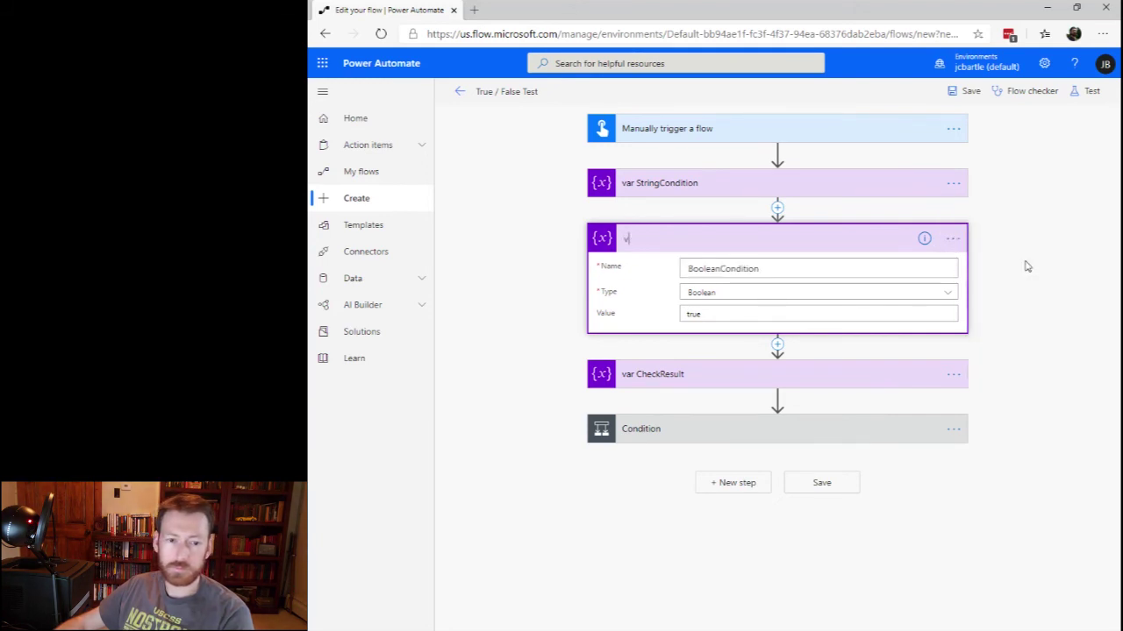
text(ar v)
key(BackSpace)
key(ctrl+v)
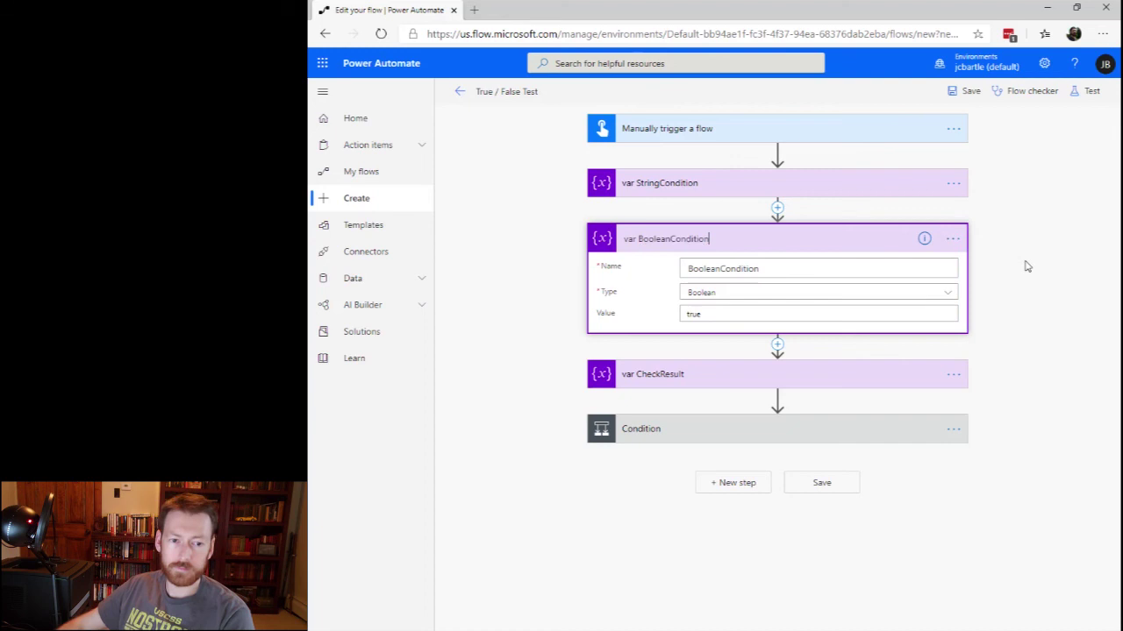
click(1030, 261)
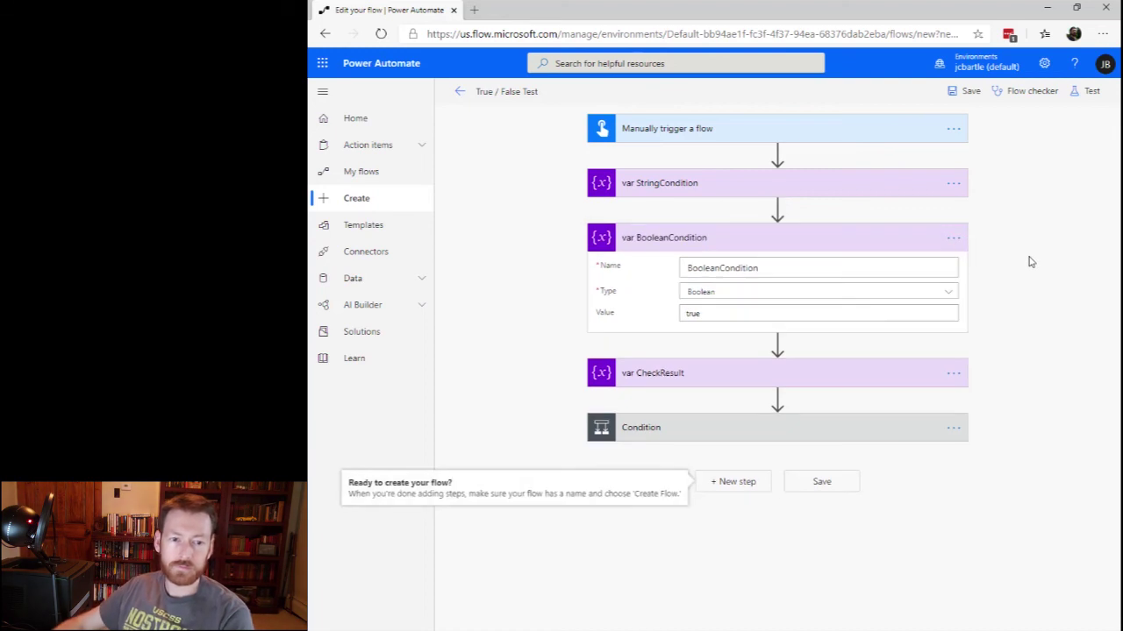
- Replace StringCondition with the BooleanCondition variable in the Condition's comparison and save the flow
click(692, 379)
click(689, 377)
click(698, 249)
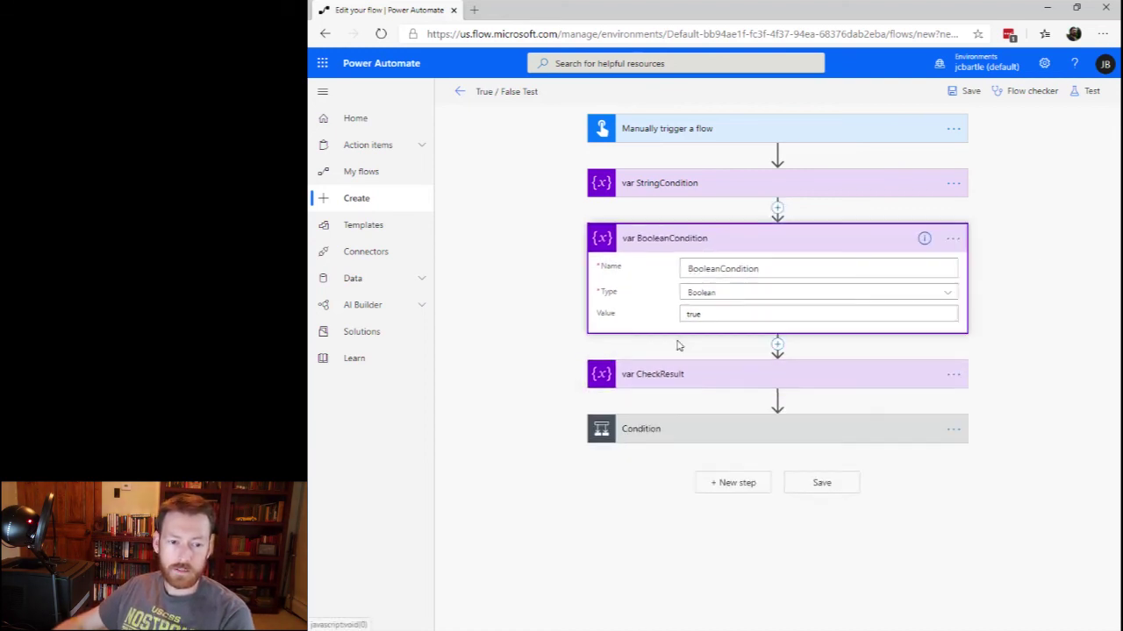
click(676, 351)
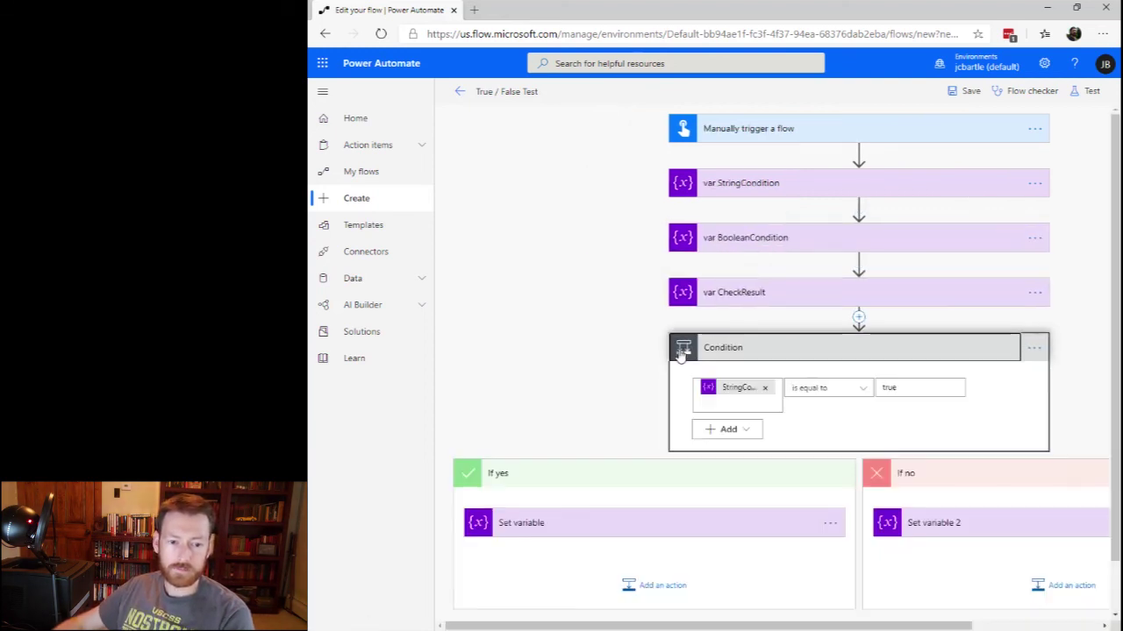
click(765, 388)
click(868, 568)
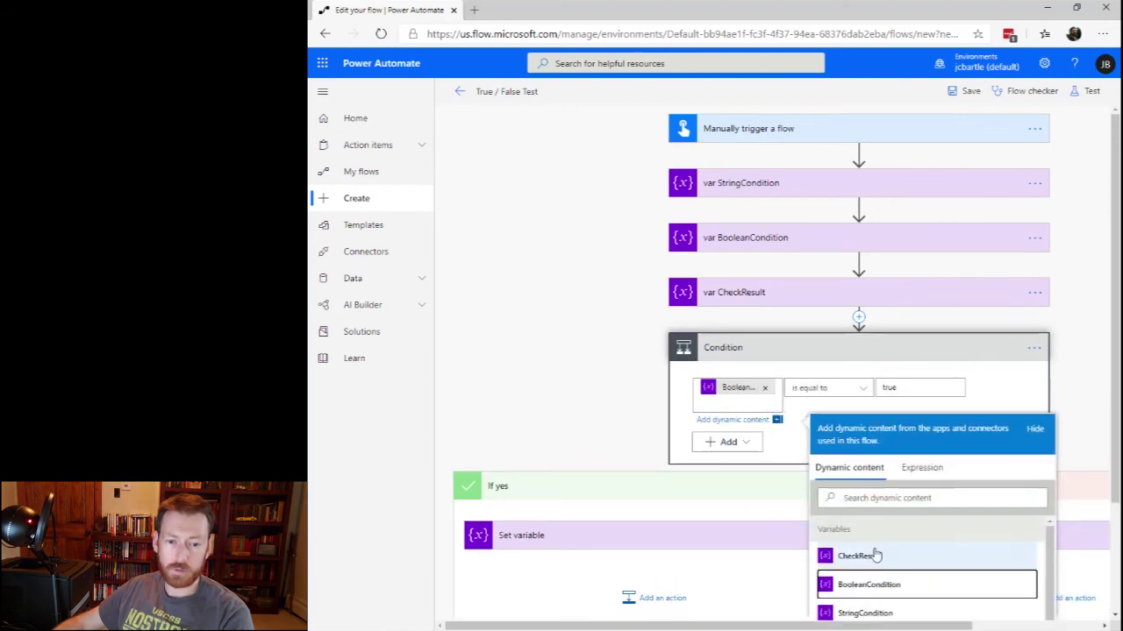
click(1087, 378)
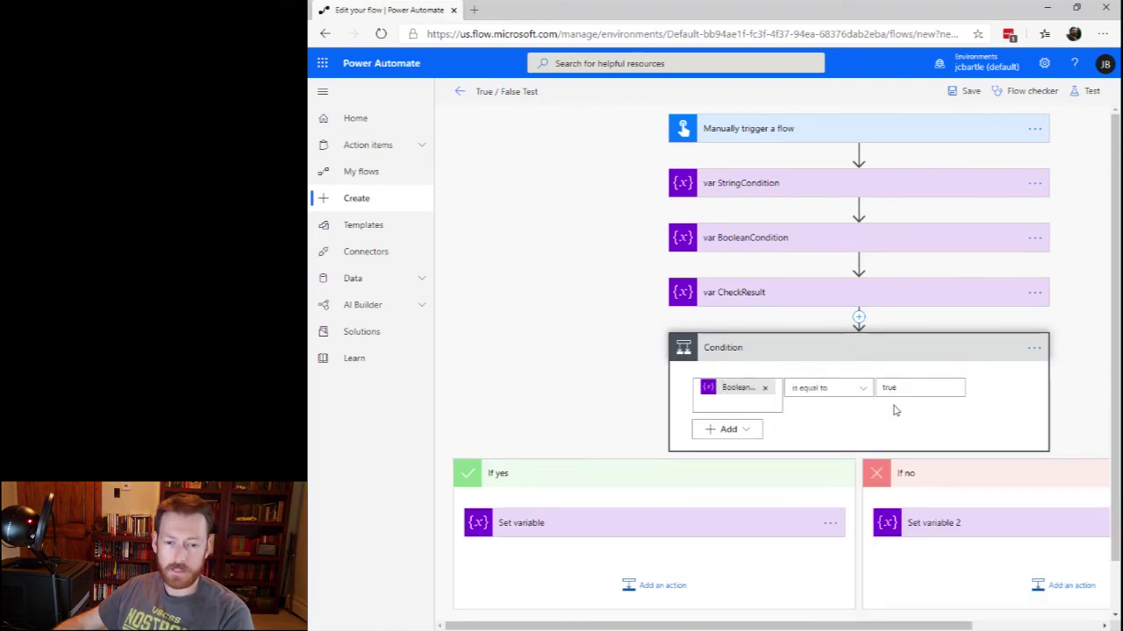
click(969, 91)
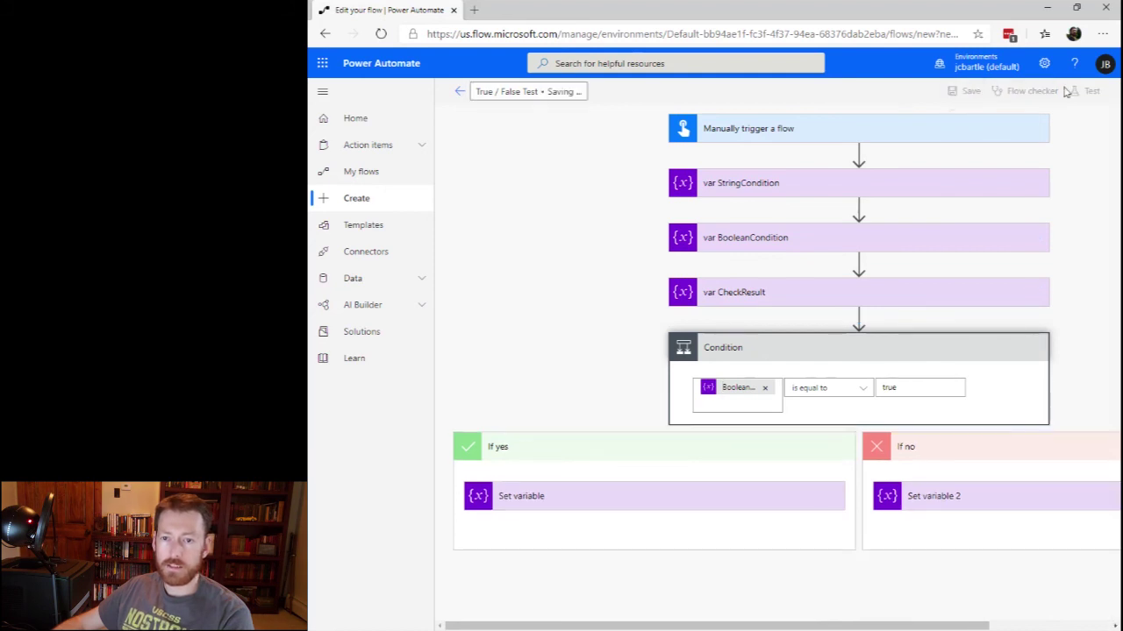
- Test the saved flow by triggering it manually and bring up the details of that run
click(1091, 90)
click(944, 178)
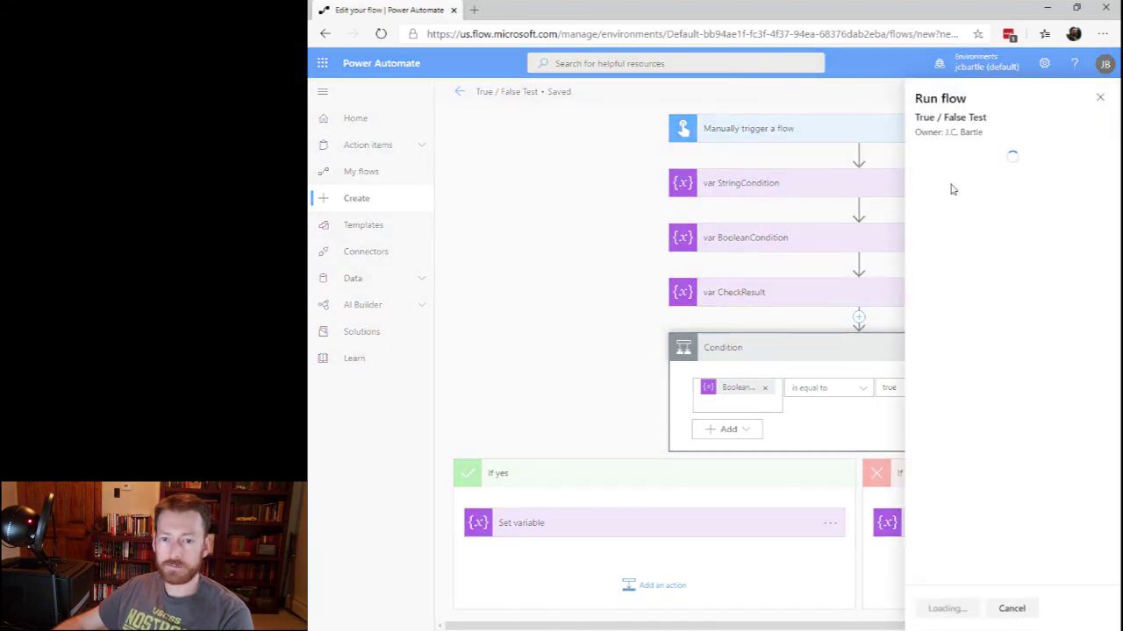
click(956, 609)
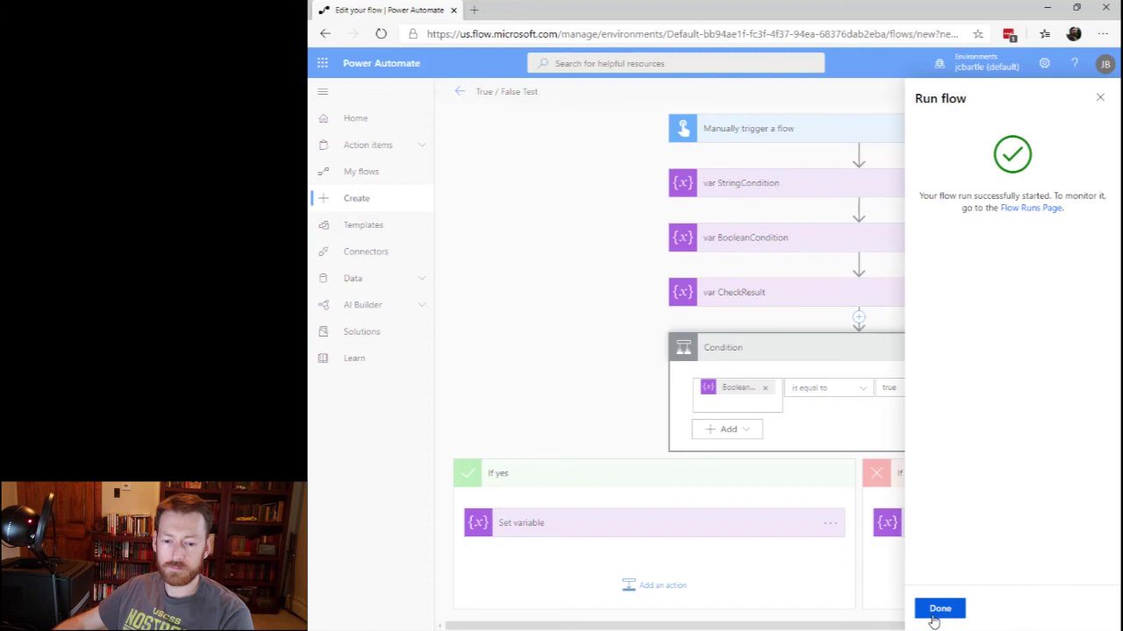
click(936, 609)
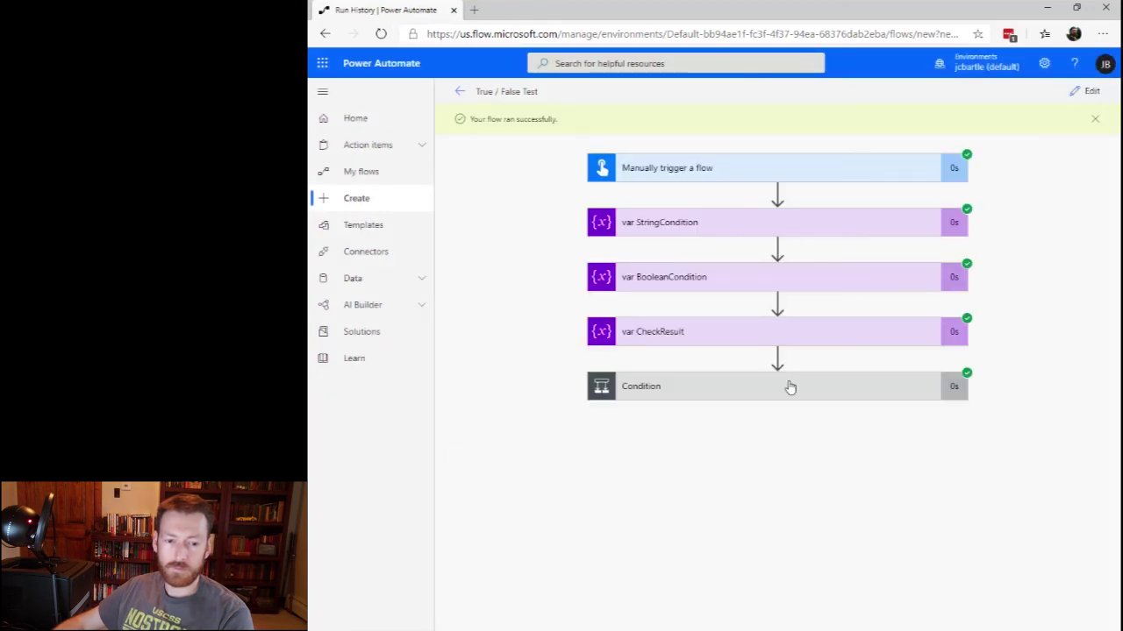
- Examine the run's Condition expression result, followed by the inputs recorded for var BooleanCondition
click(789, 386)
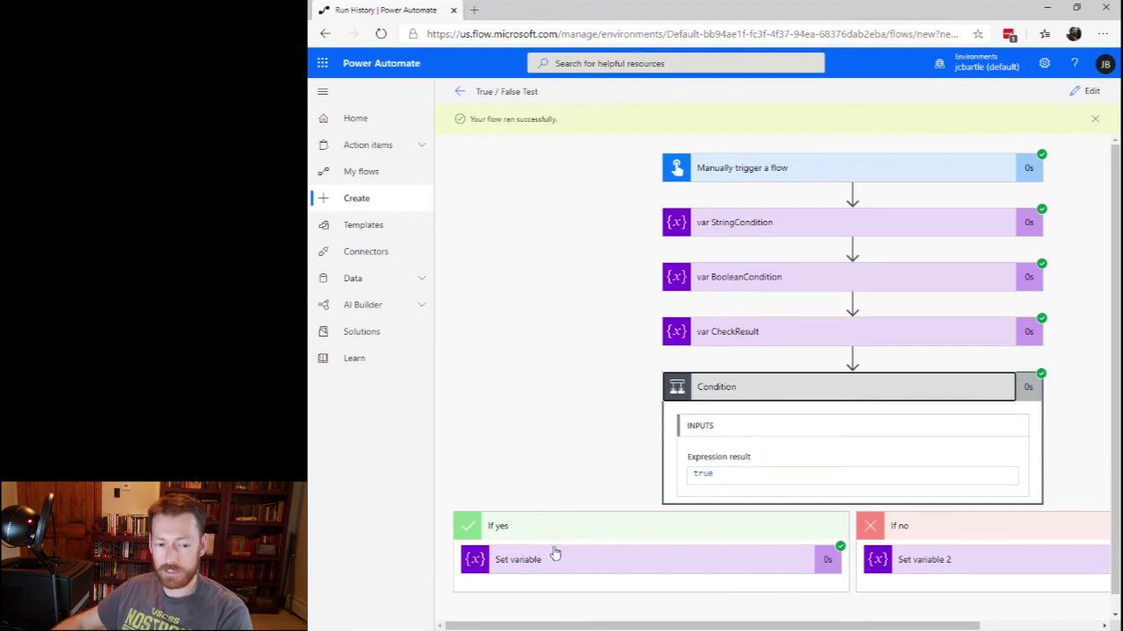
click(928, 394)
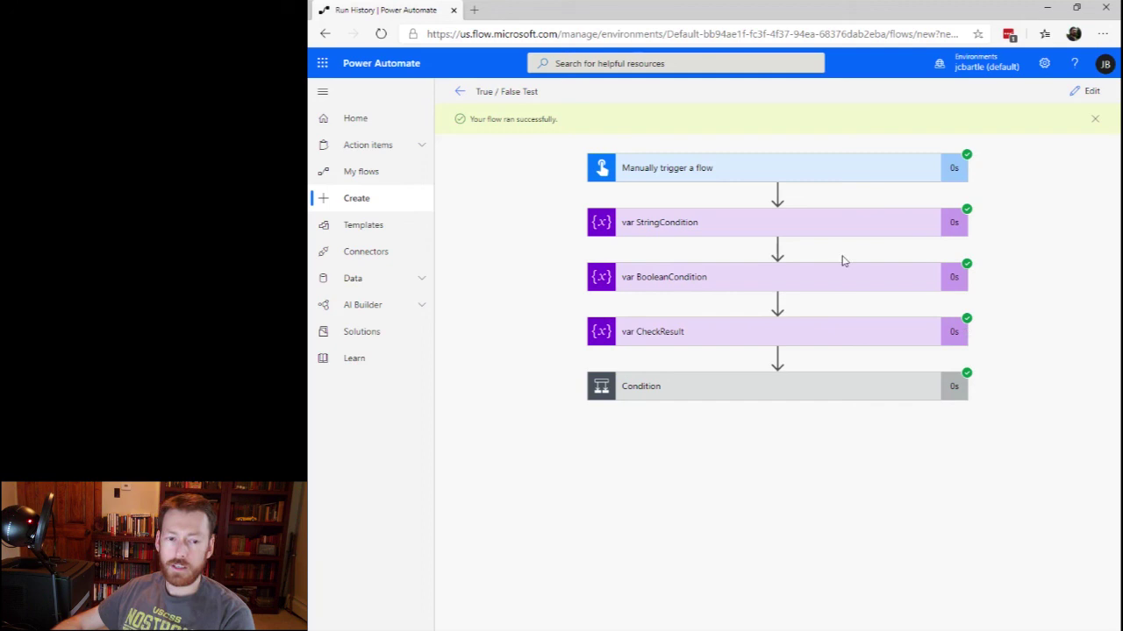
click(749, 284)
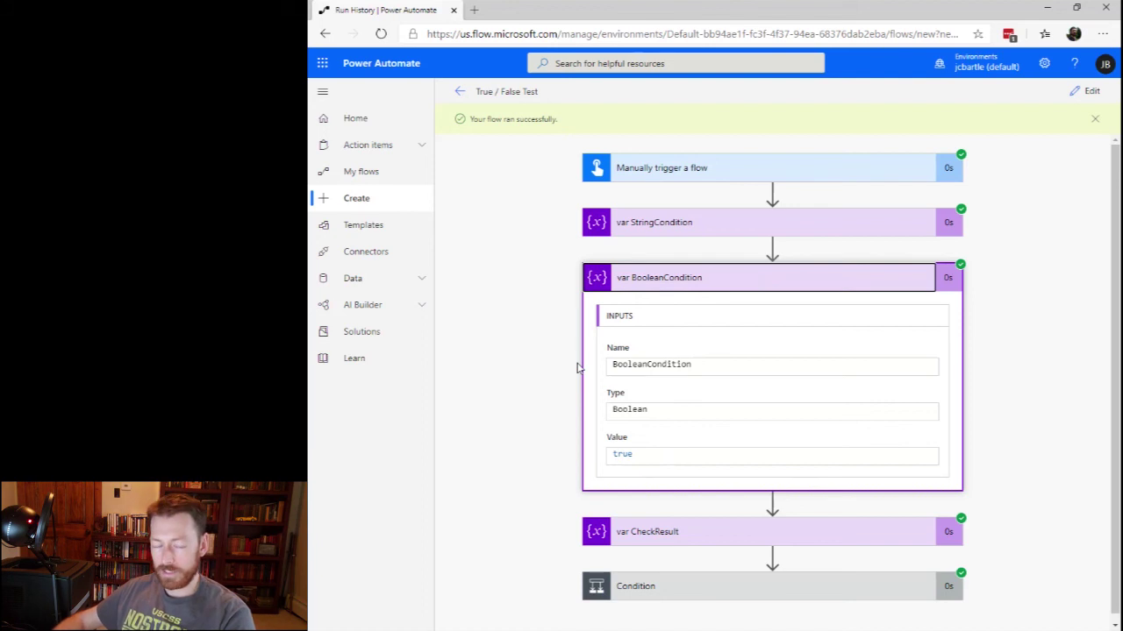
click(541, 458)
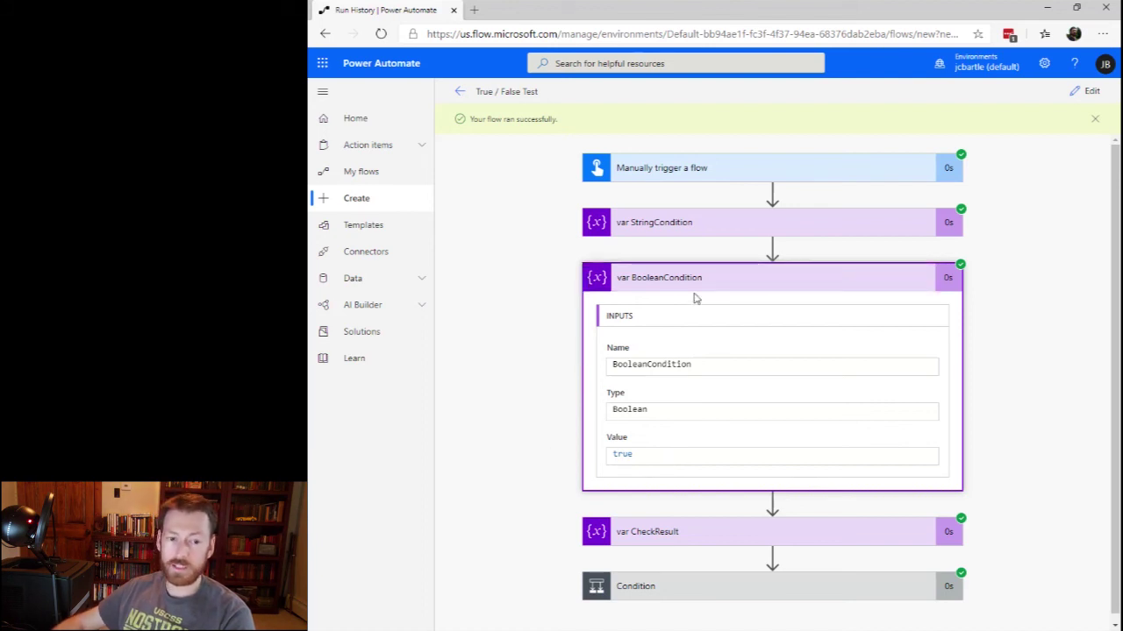